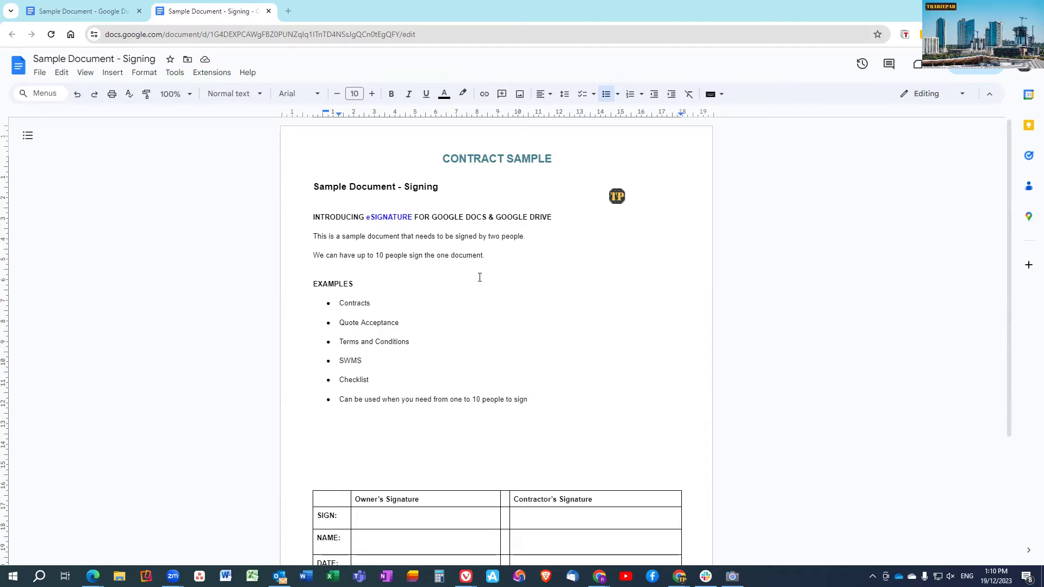
Step: Scroll through the contract to review it, including the owner and contractor signature table
scroll(478, 279, "down", 3)
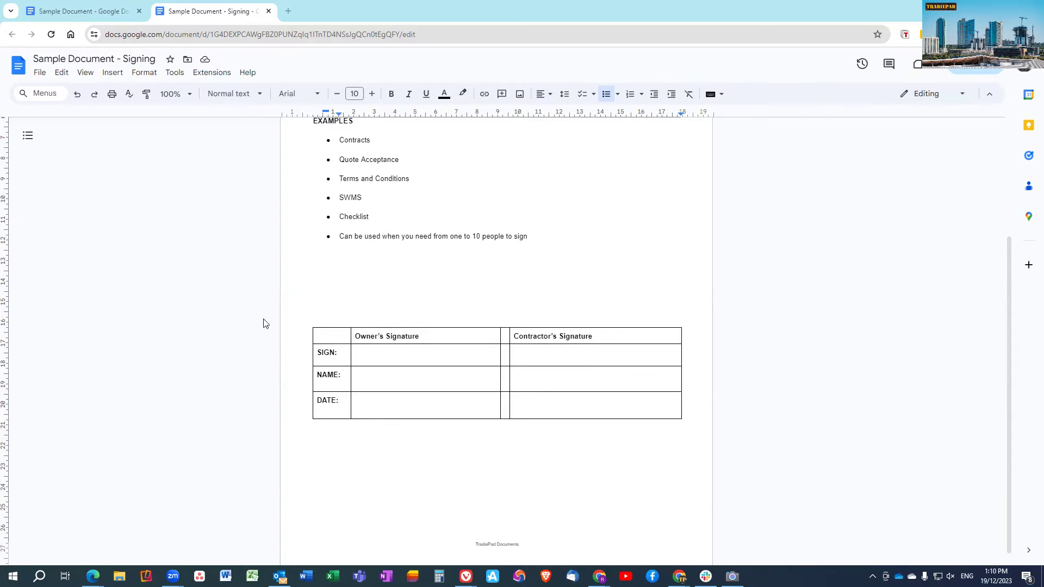
scroll(350, 395, "up", 3)
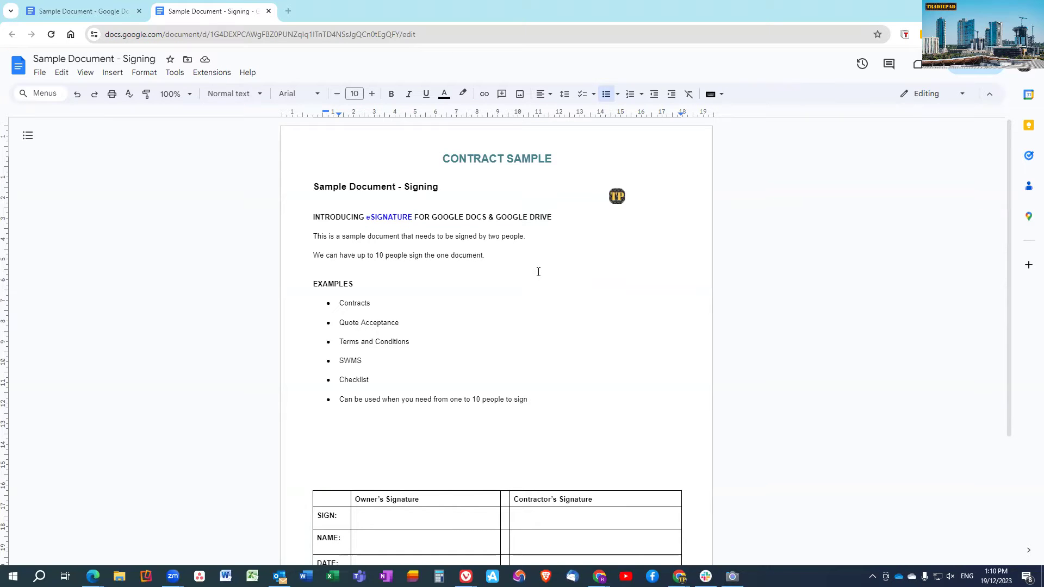
scroll(538, 270, "down", 3)
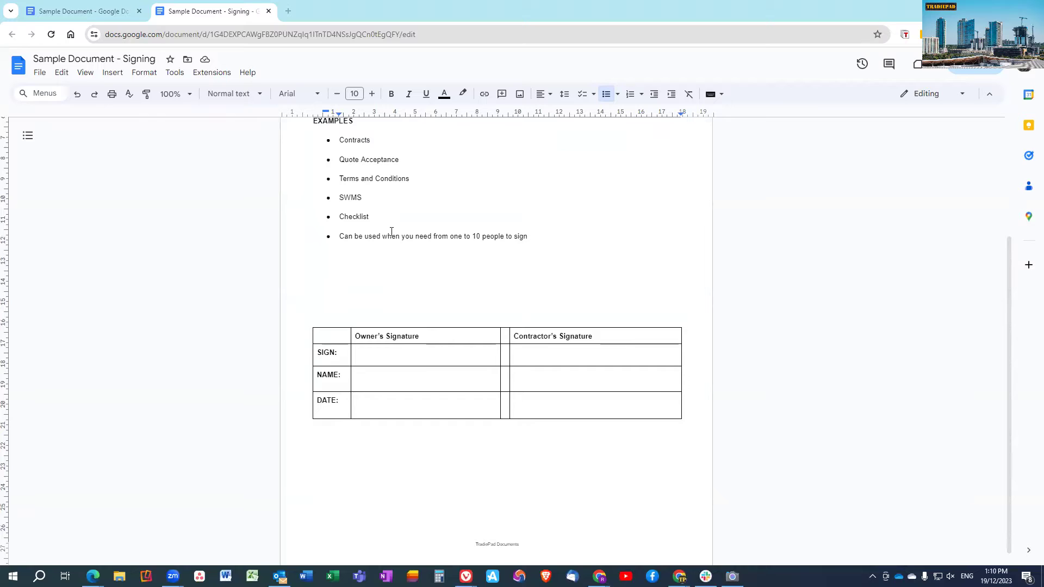
Step: Open the eSignature fields panel from the Insert menu and list its signer choices
left_click(118, 77)
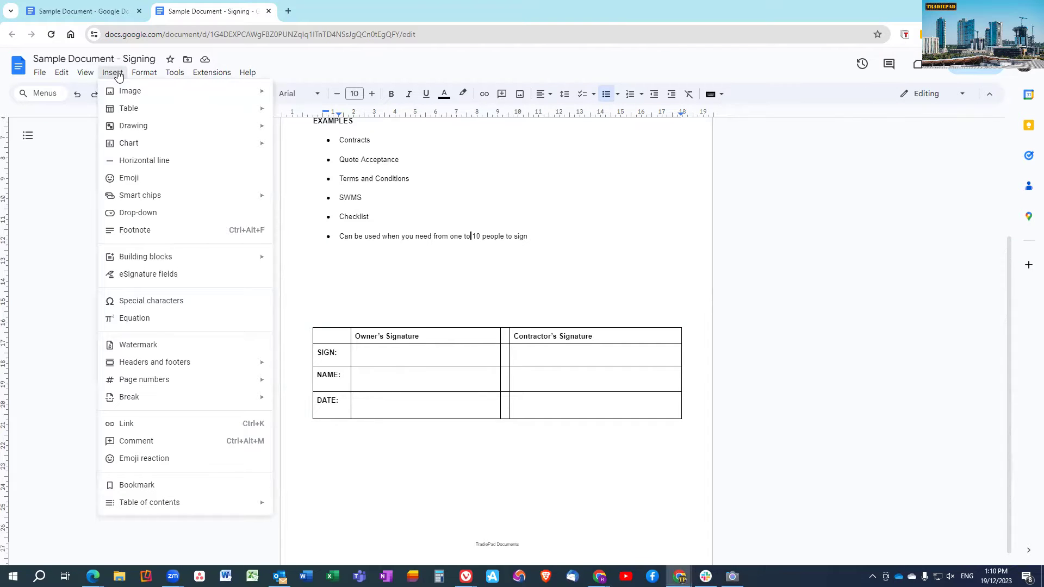
left_click(140, 276)
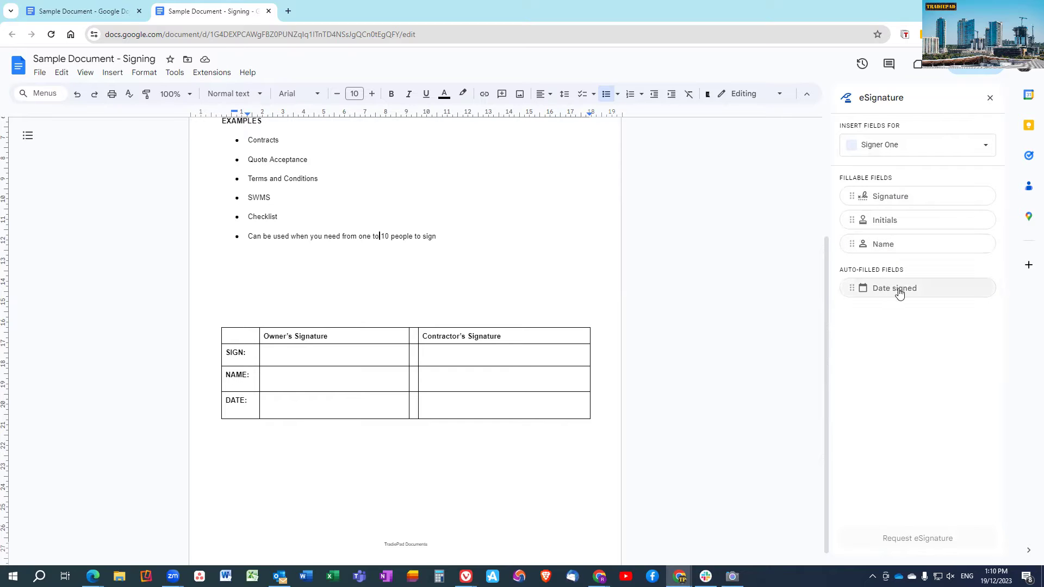
left_click(985, 149)
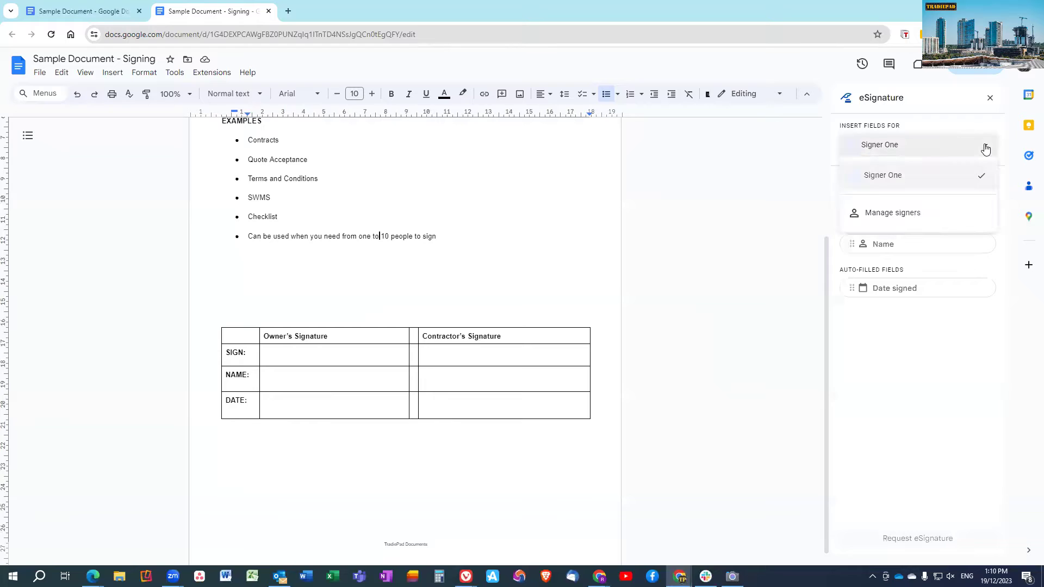
Step: Rename Signer One to Owner, add a second signer named Contractor, and save
left_click(896, 215)
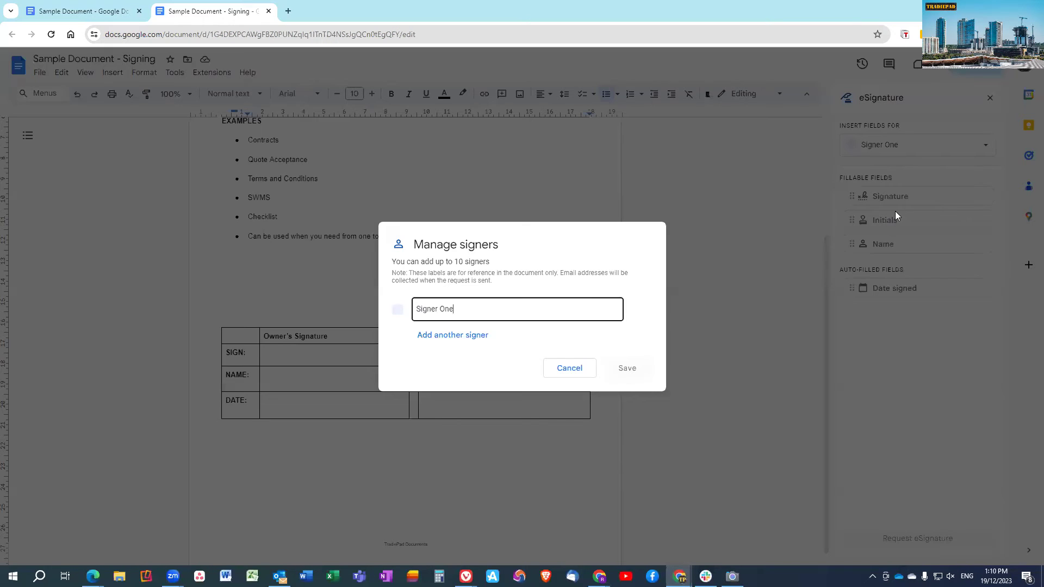
triple_click(431, 309)
type("Owner")
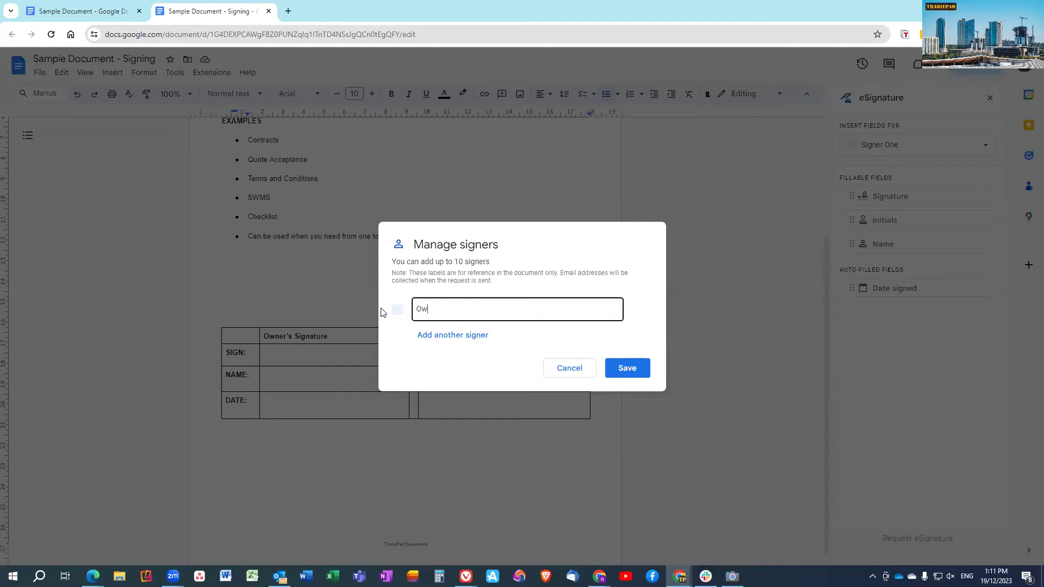
left_click(431, 339)
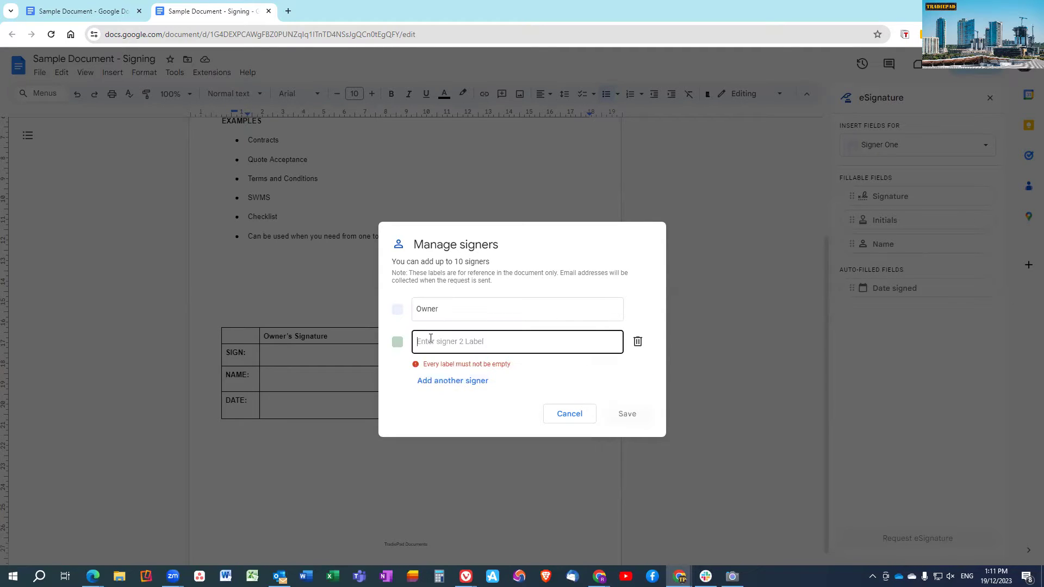
type("Contractor")
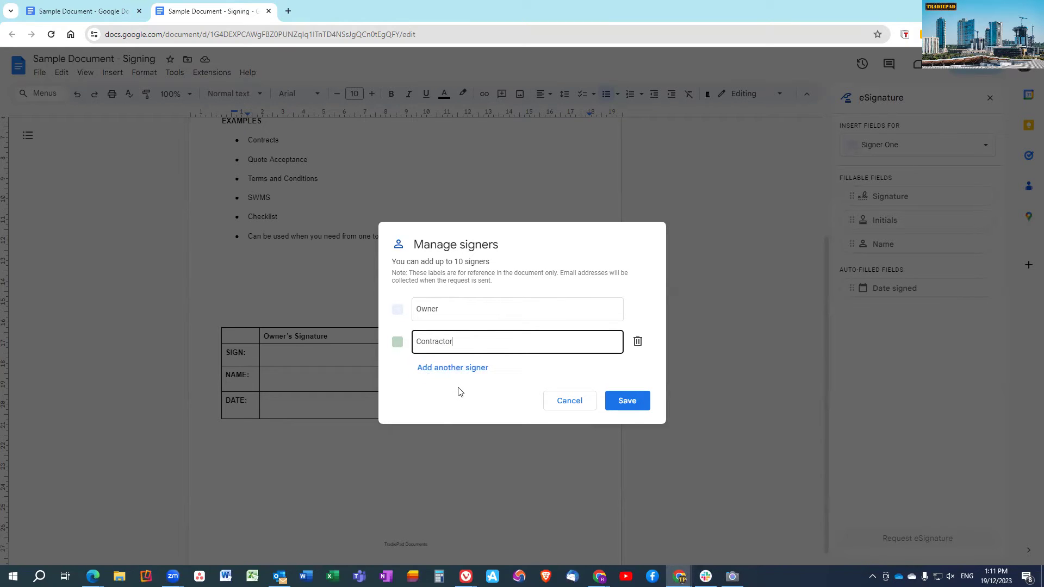
left_click(627, 401)
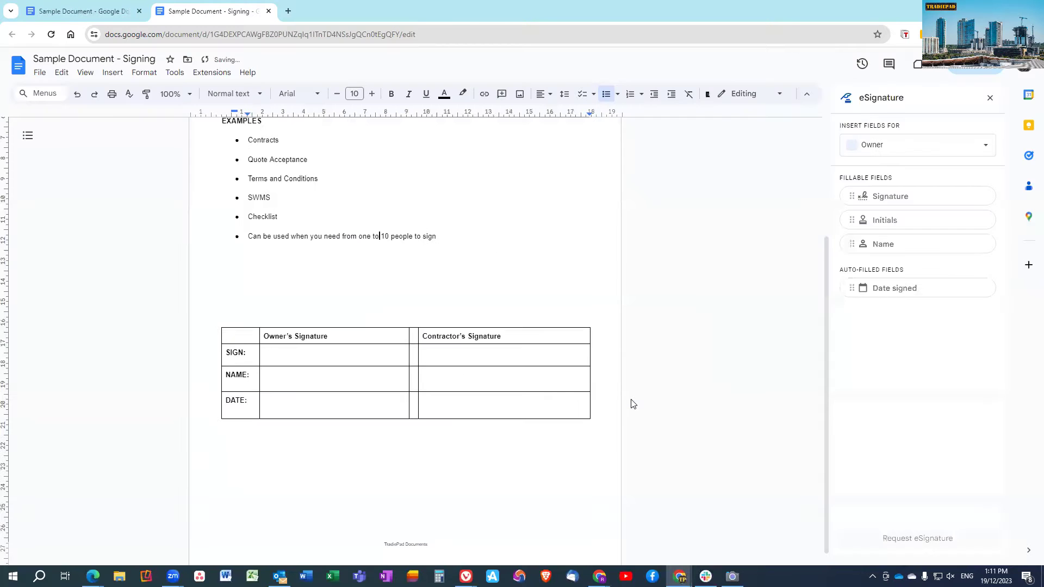
Step: With Owner selected, drag Signature, Name and Date signed fields into the Owner's SIGN, NAME and DATE cells
left_click(983, 150)
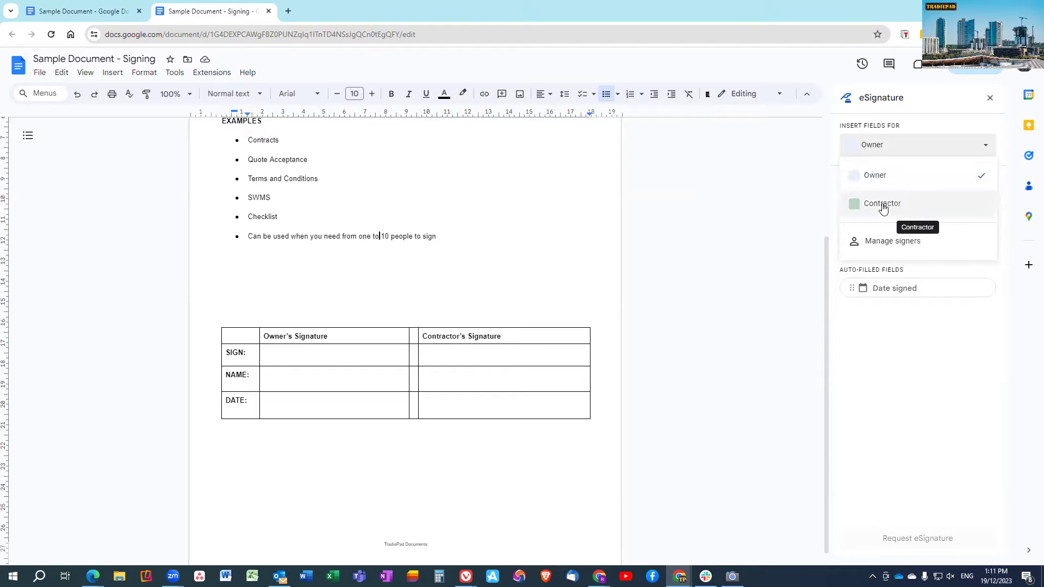
left_click(915, 176)
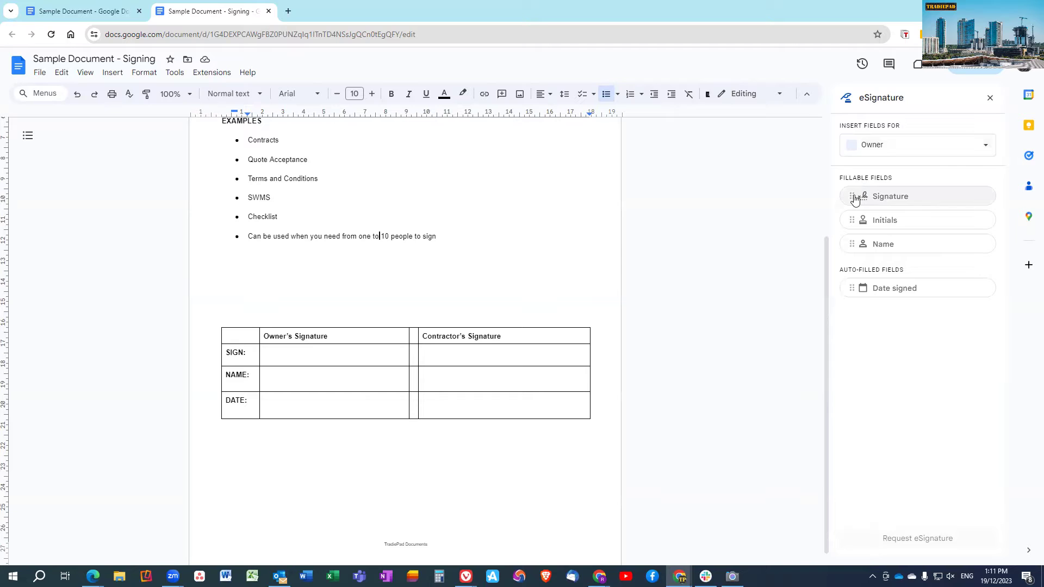
mouse_move(862, 197)
left_mouse_down()
mouse_move(814, 202)
mouse_move(466, 326)
mouse_move(283, 353)
left_mouse_up()
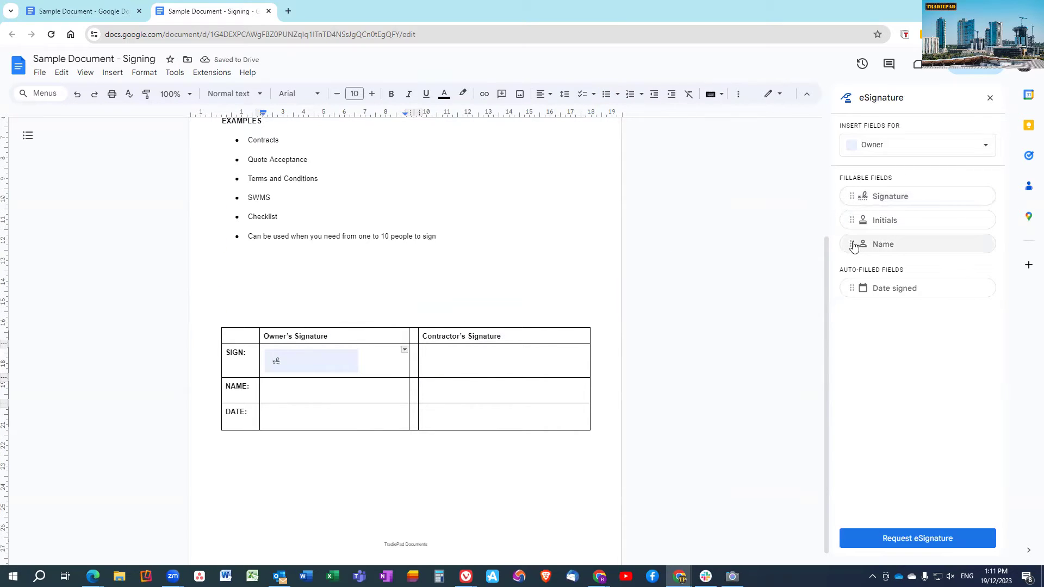
left_click_drag(855, 244, 302, 385)
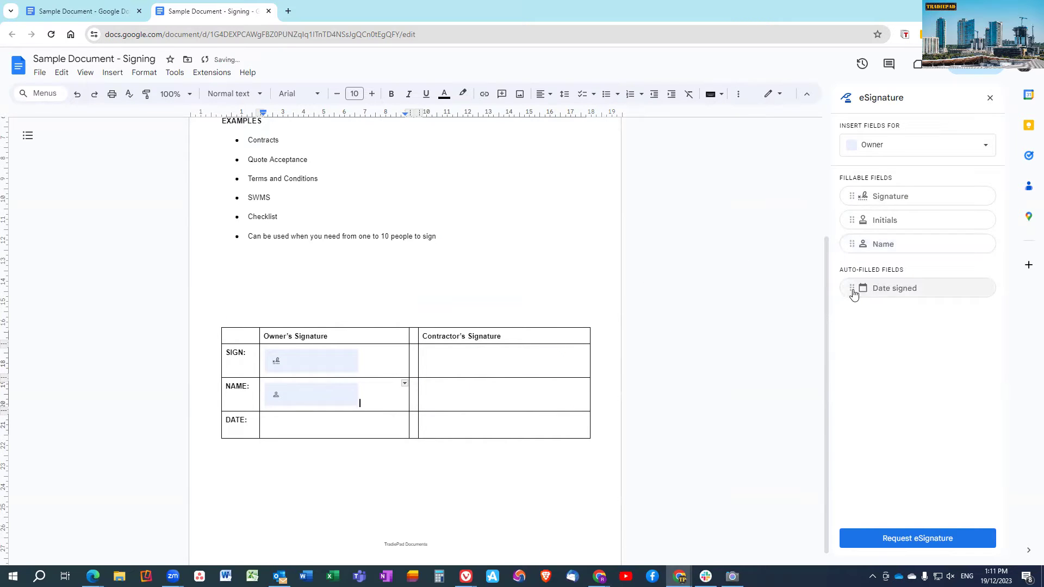
left_click_drag(853, 293, 273, 426)
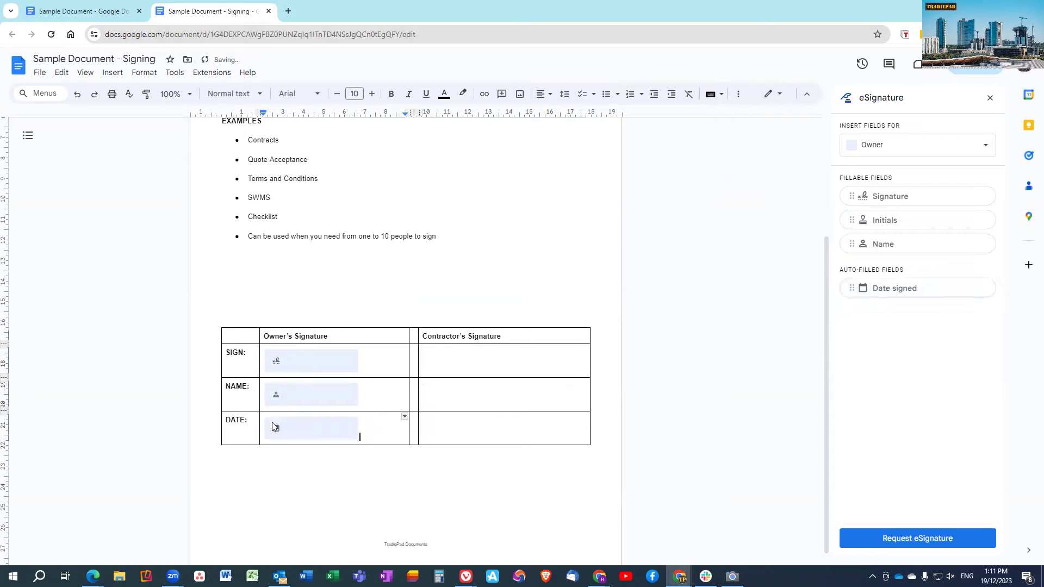
Step: Switch to Contractor and insert Signature, Name and Date signed fields into the Contractor's SIGN, NAME and DATE cells
left_click(431, 350)
left_click(924, 144)
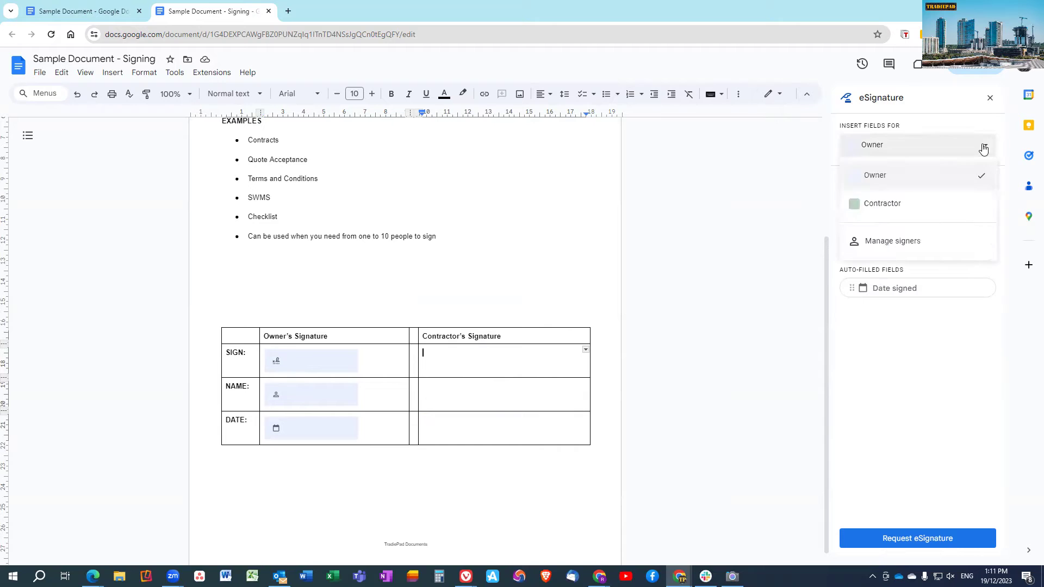
left_click(915, 201)
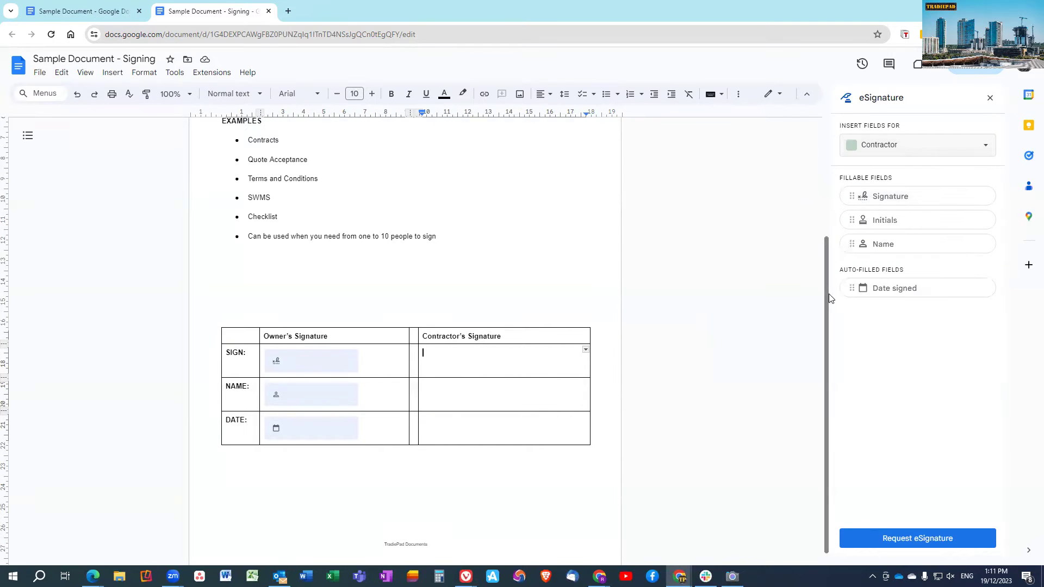
left_click(894, 201)
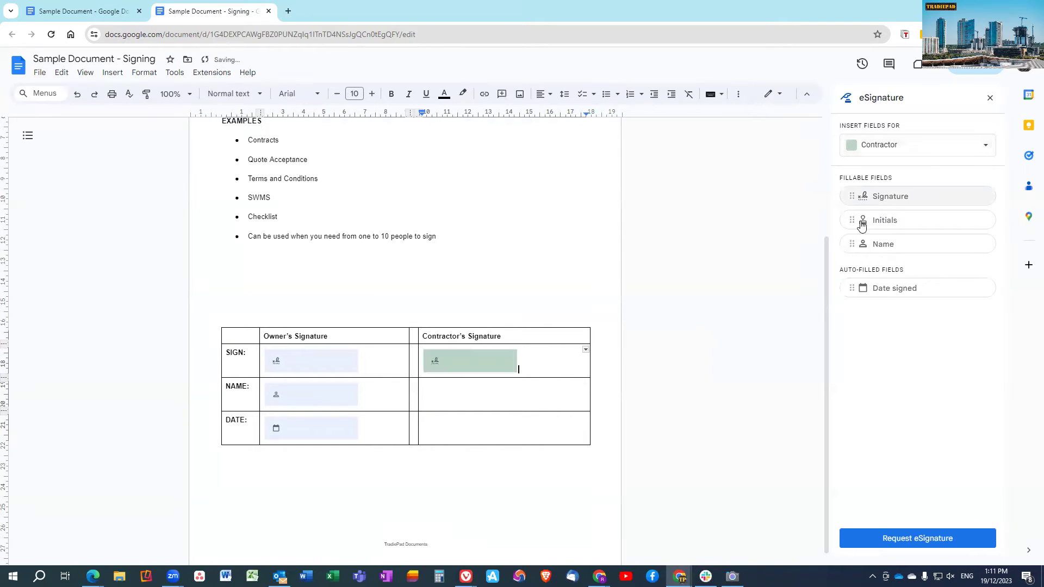
left_click(425, 389)
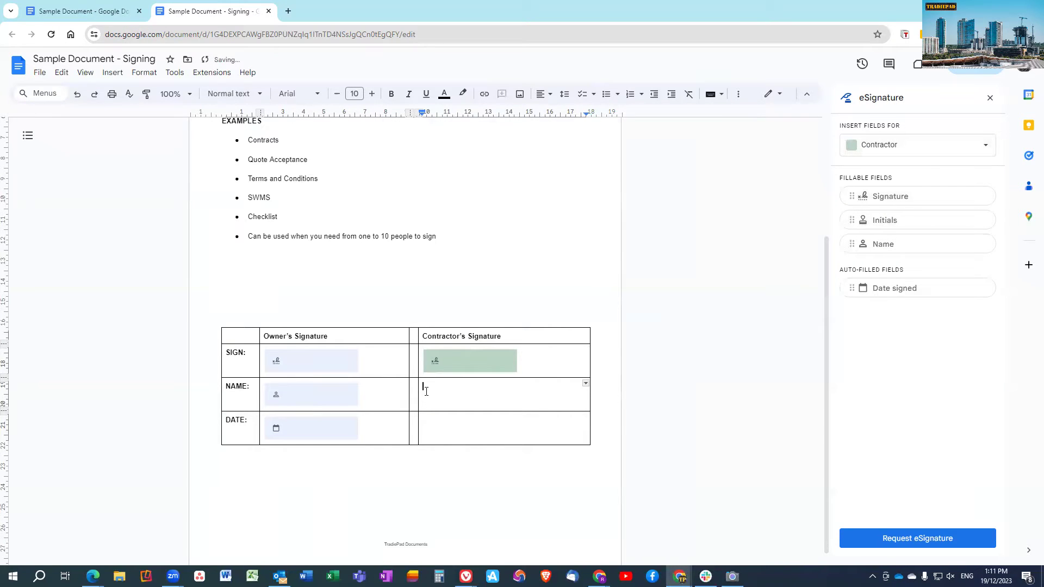
left_click(875, 243)
left_click(437, 430)
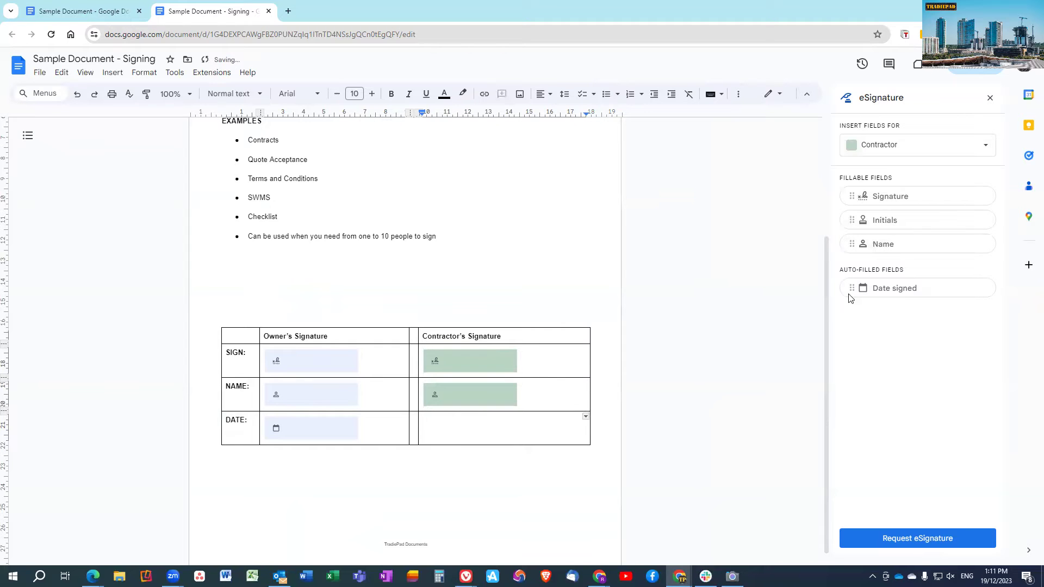
left_click(906, 293)
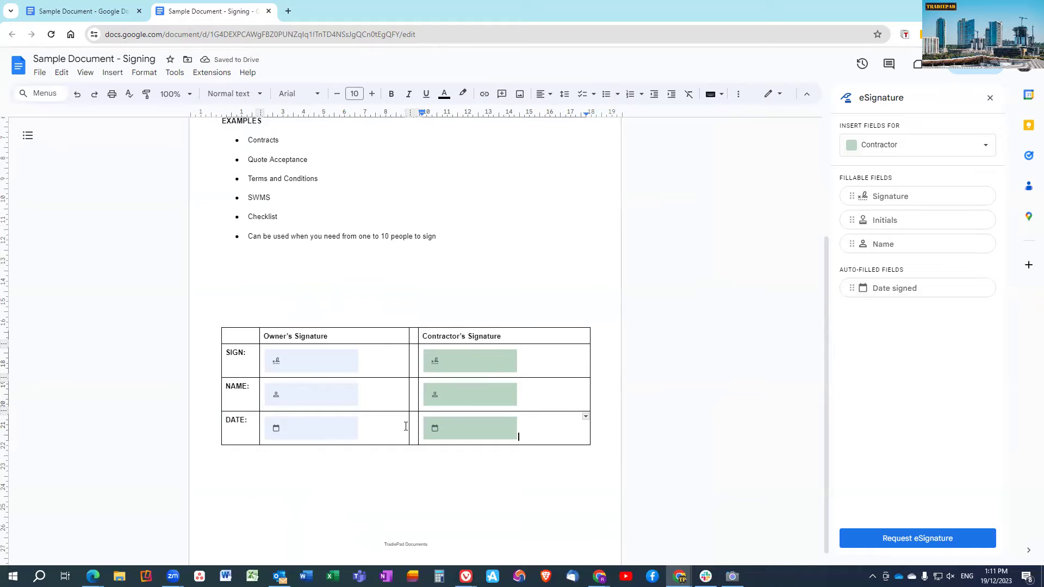
scroll(357, 450, "down", 1)
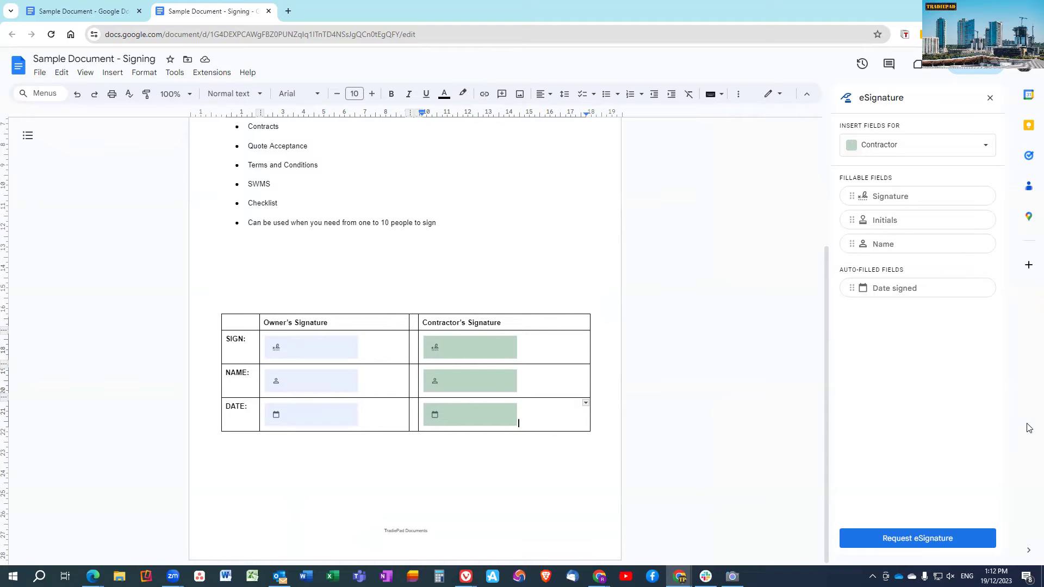
Step: Start the eSignature request and look over the signed document's name field
left_click(918, 538)
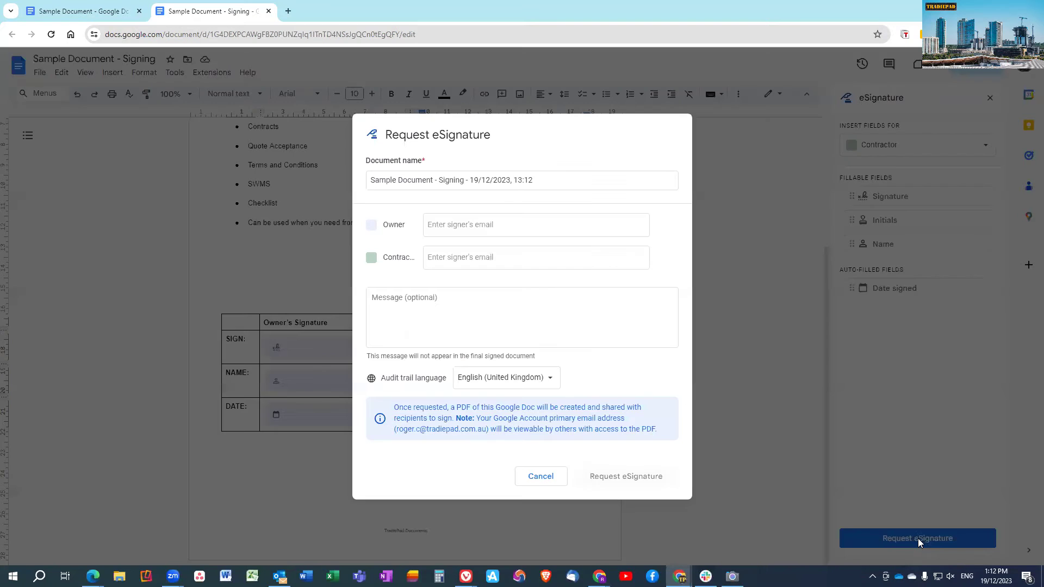
left_click(446, 225)
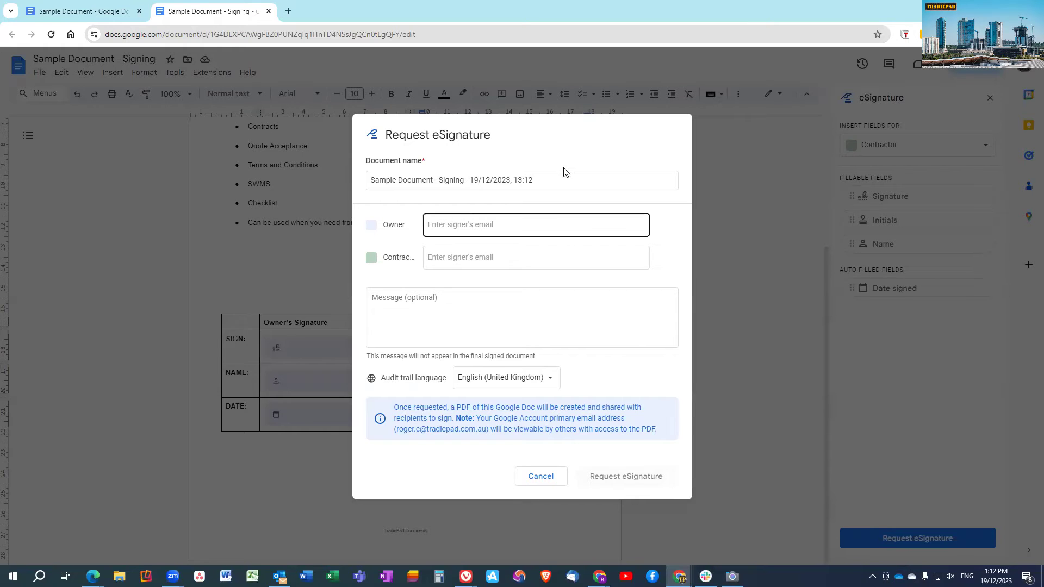
left_click(536, 180)
left_click_drag(536, 180, 372, 180)
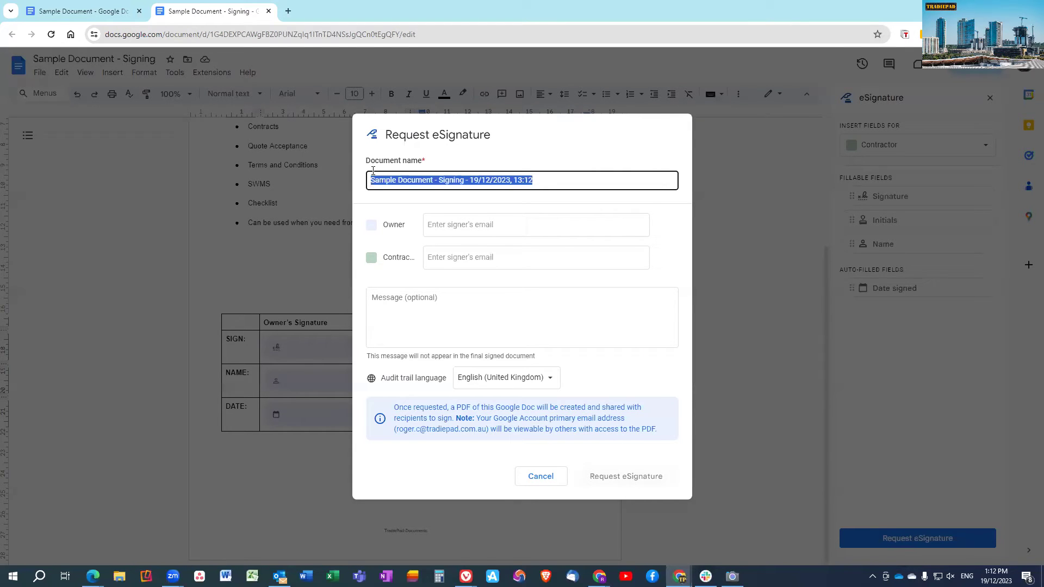
left_click(447, 225)
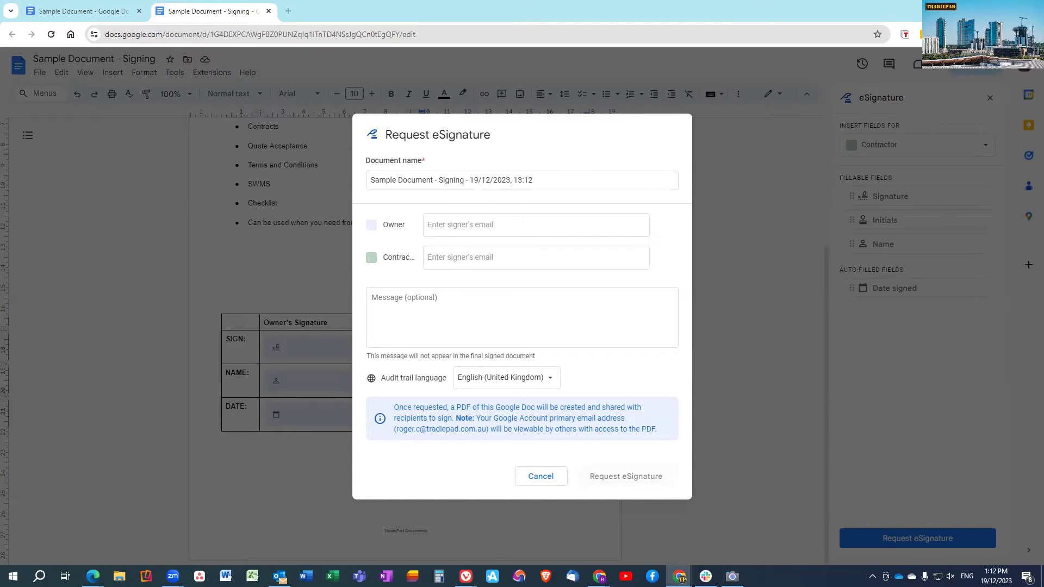
Step: Paste the owner's and the contractor's email addresses into their signer fields
left_click(442, 222)
key("ctrl+v")
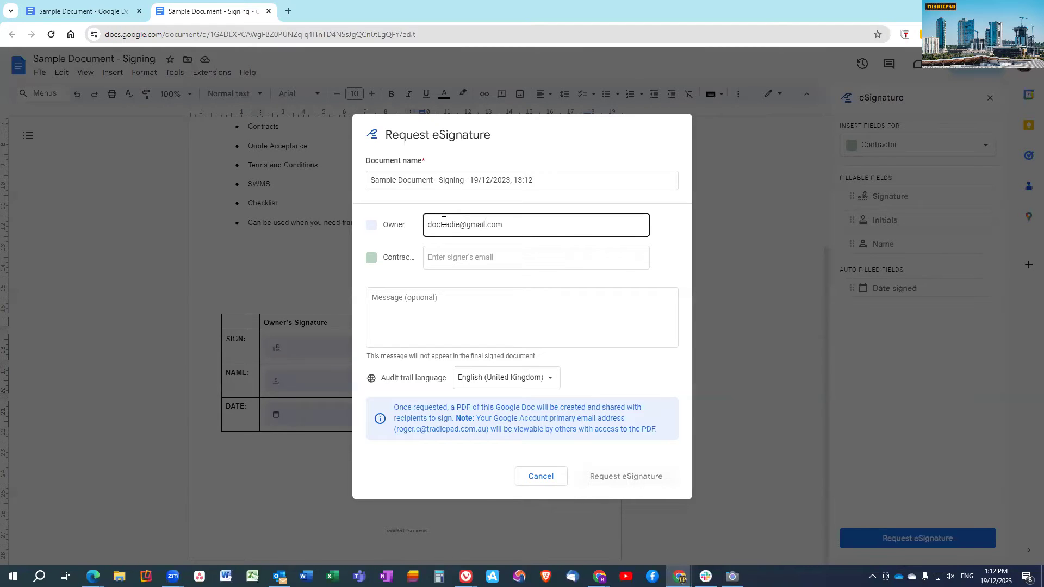
left_click(457, 255)
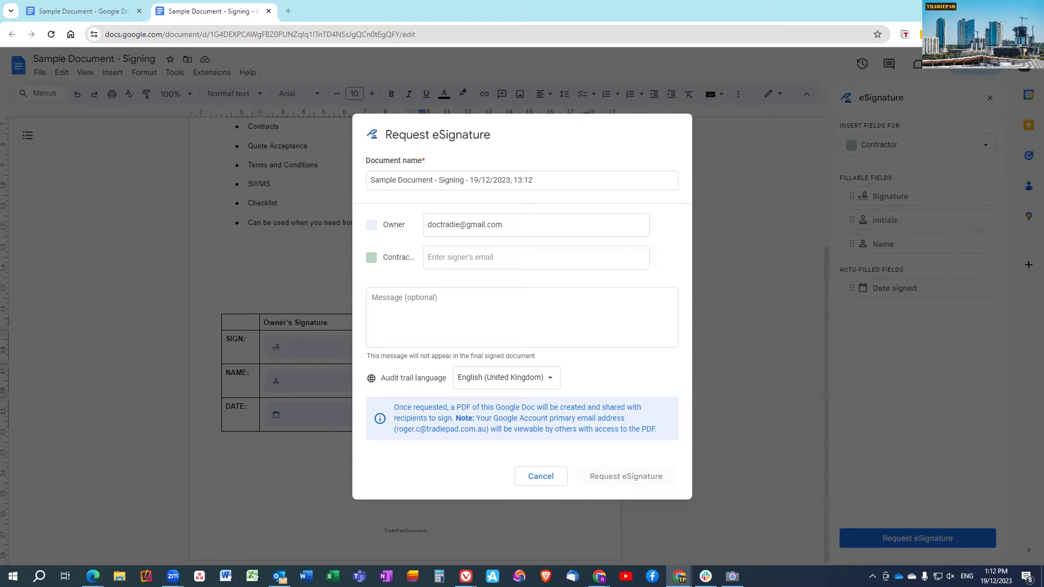
left_click(487, 257)
key("ctrl+v")
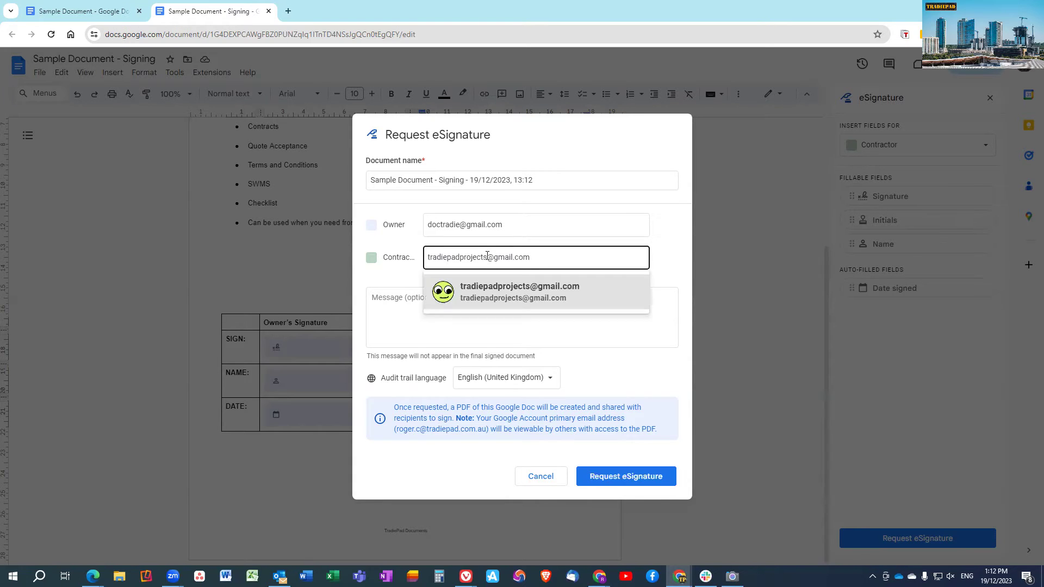
Step: Add the message 'Please sign the attached document?' to the eSignature request
left_click(425, 307)
left_click(412, 302)
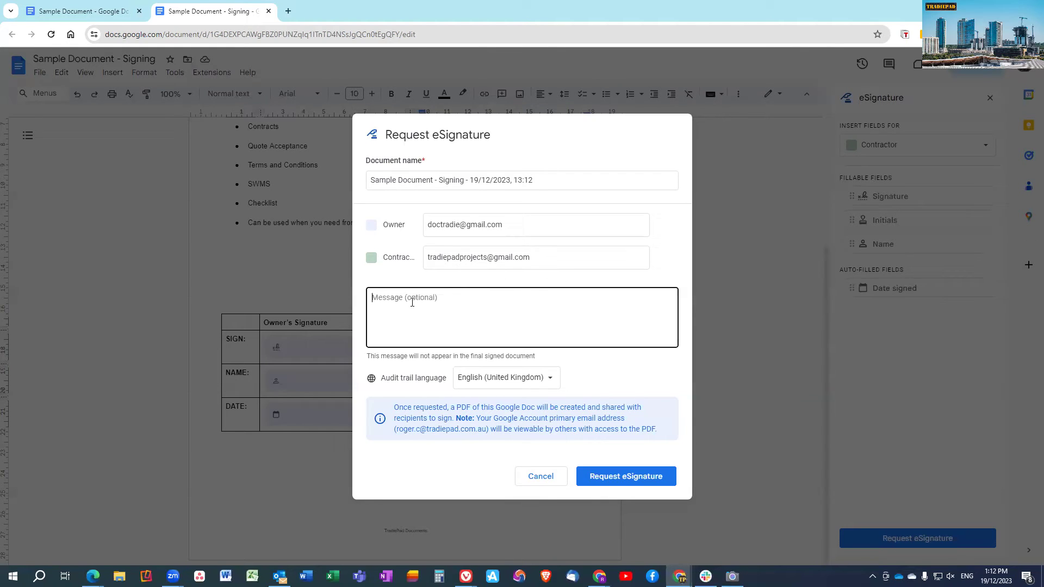
type("Please sign the attached document?")
Step: Review the account-visibility note and submit the eSignature request
left_click_drag(458, 418, 672, 436)
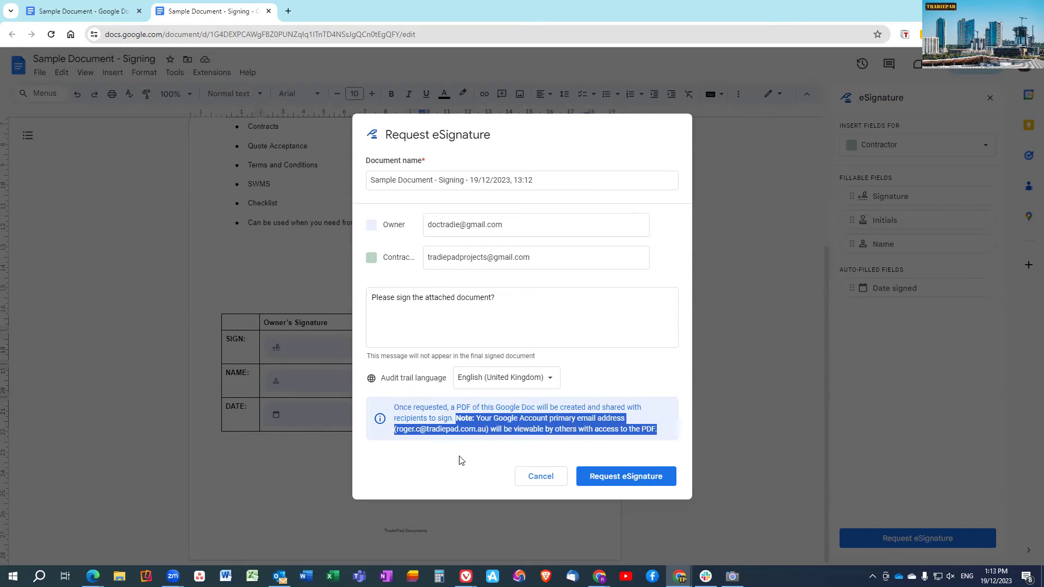
left_click(490, 429)
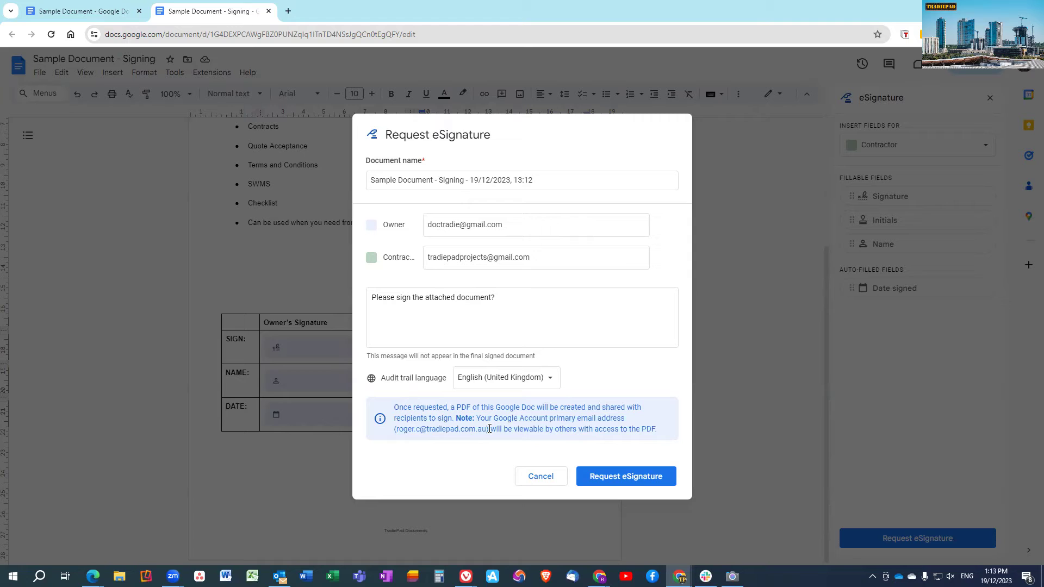
left_click_drag(489, 429, 394, 429)
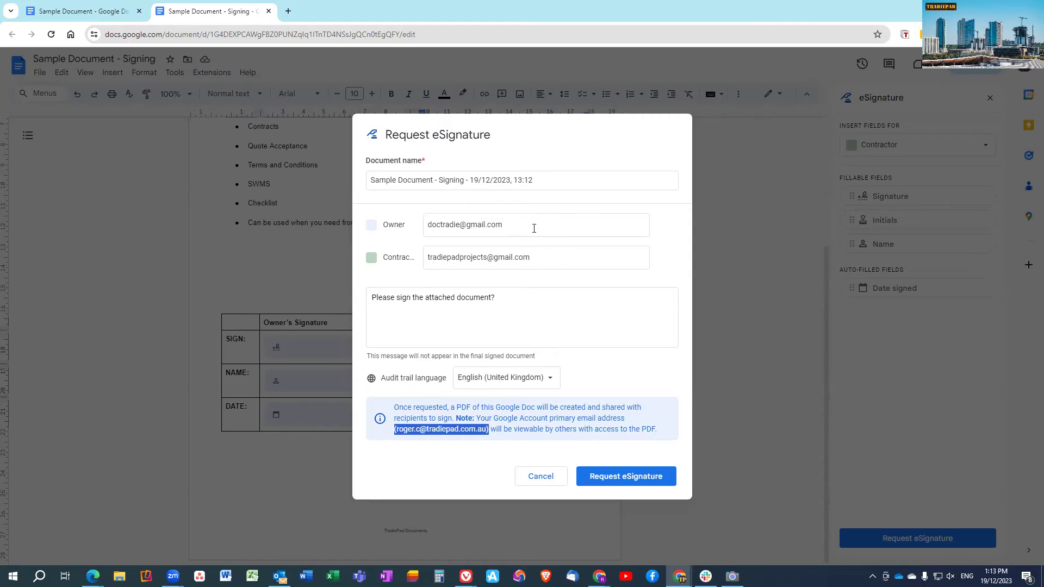
left_click(469, 468)
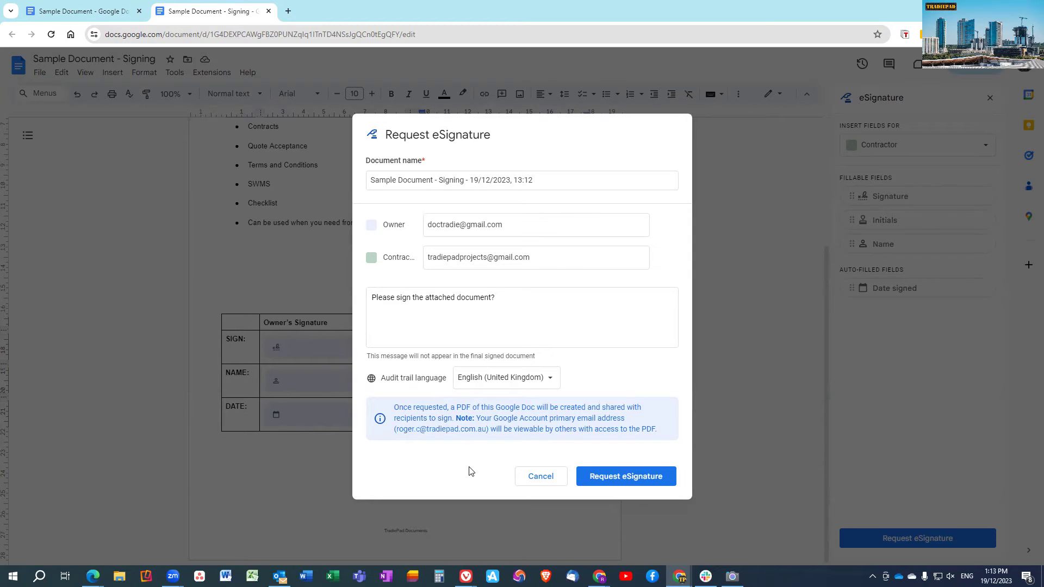
left_click(614, 478)
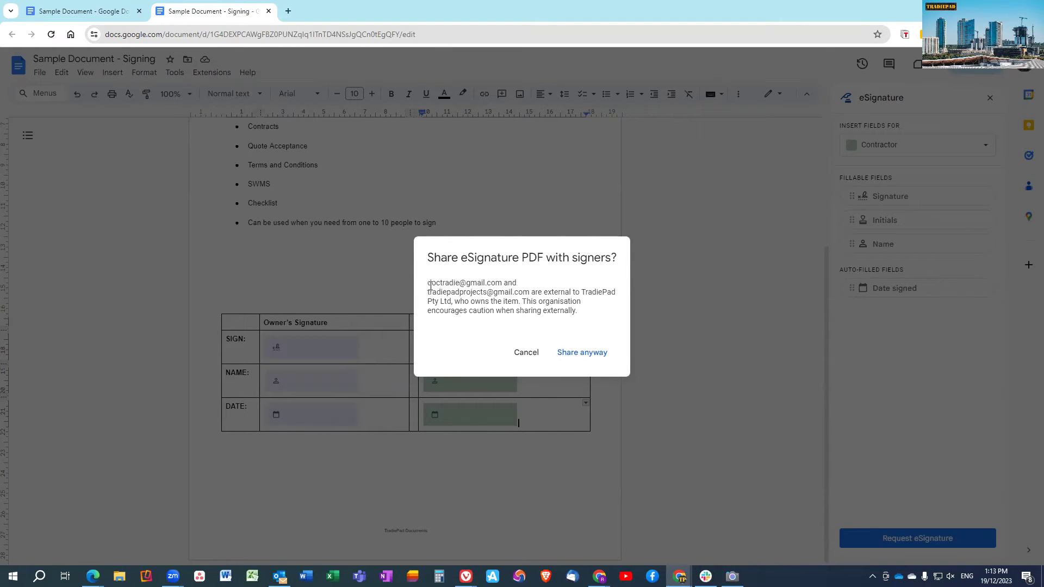
Step: Confirm sharing the PDF with the external signers and dismiss the 'eSignature request sent' confirmation
left_click_drag(429, 284, 623, 300)
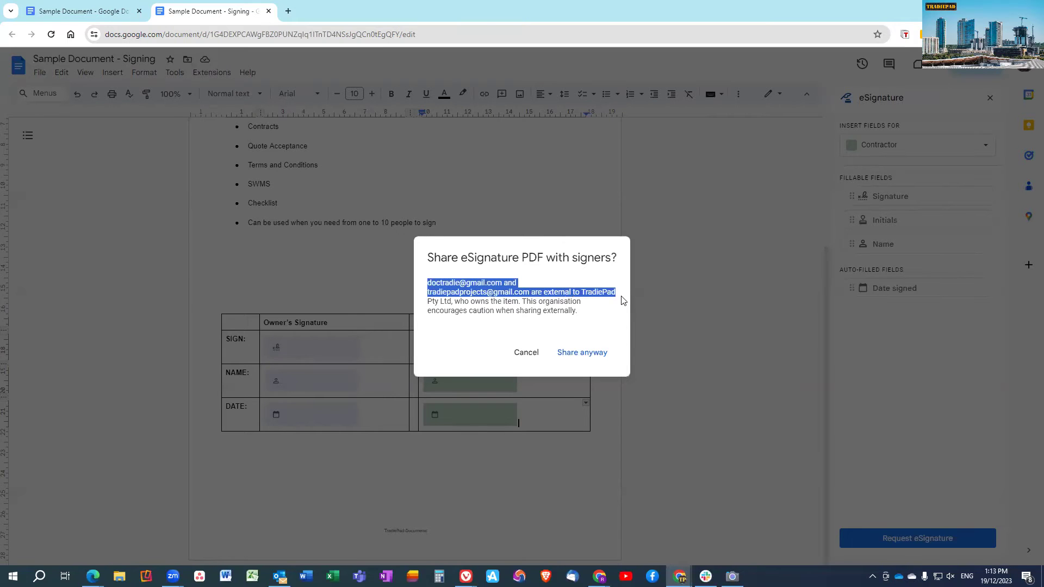
left_click(581, 353)
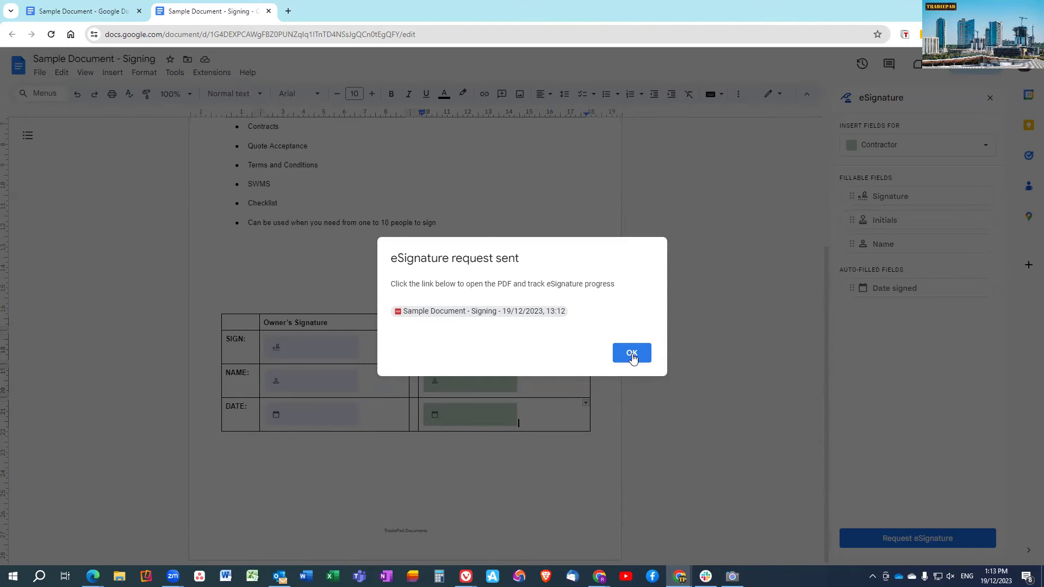
left_click(631, 354)
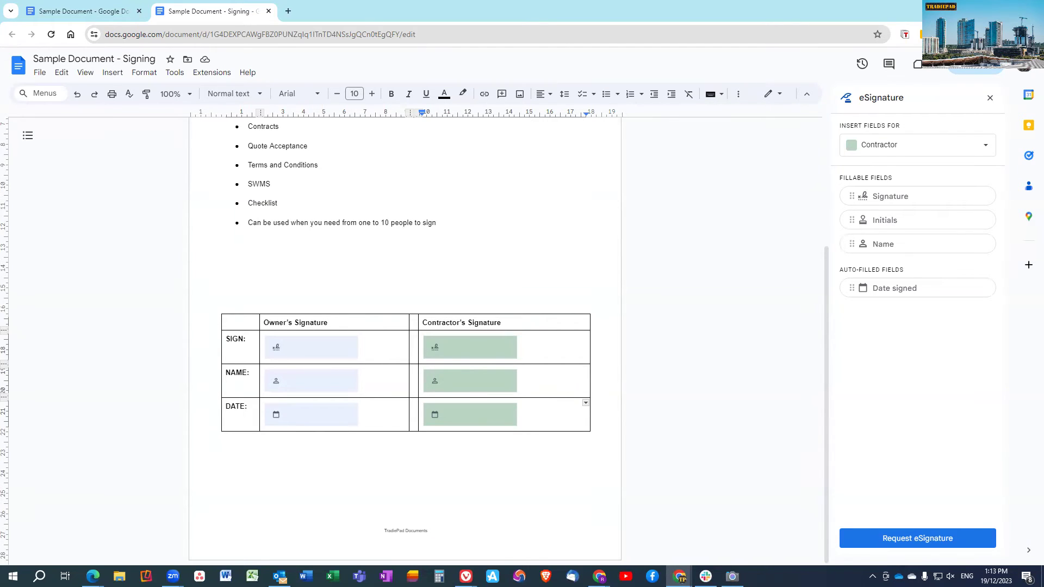
left_click(1006, 8)
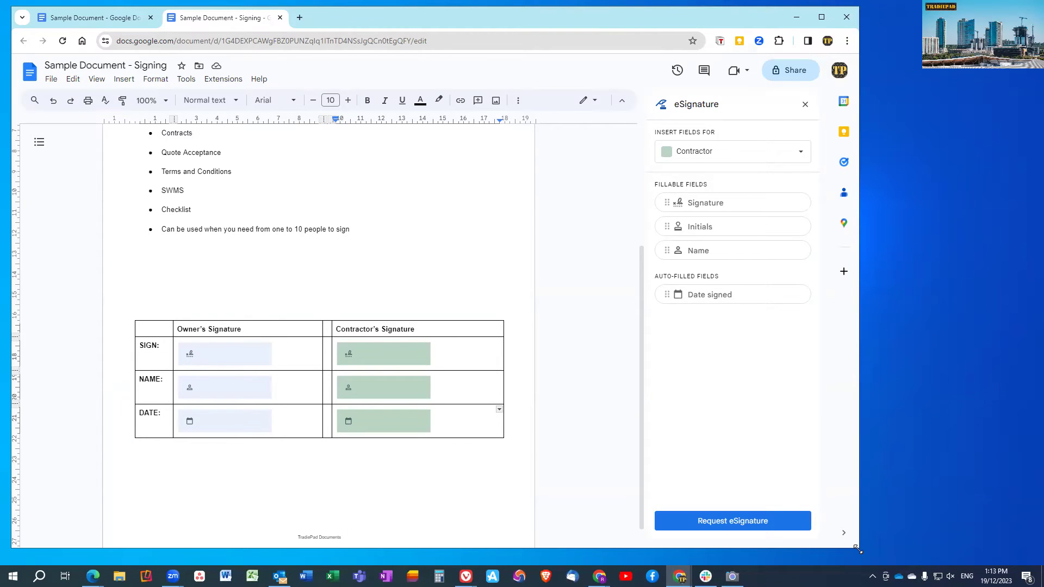
Step: Switch to the owner's Gmail inbox and open the 'Sample Document - Signing' eSignature request email
left_click_drag(857, 550, 759, 447)
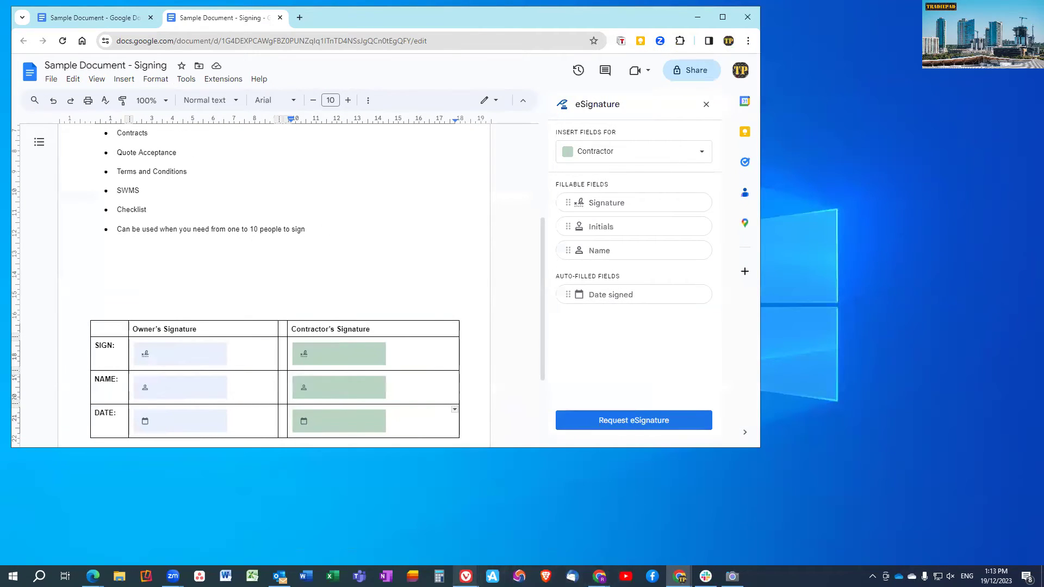
mouse_move(466, 576)
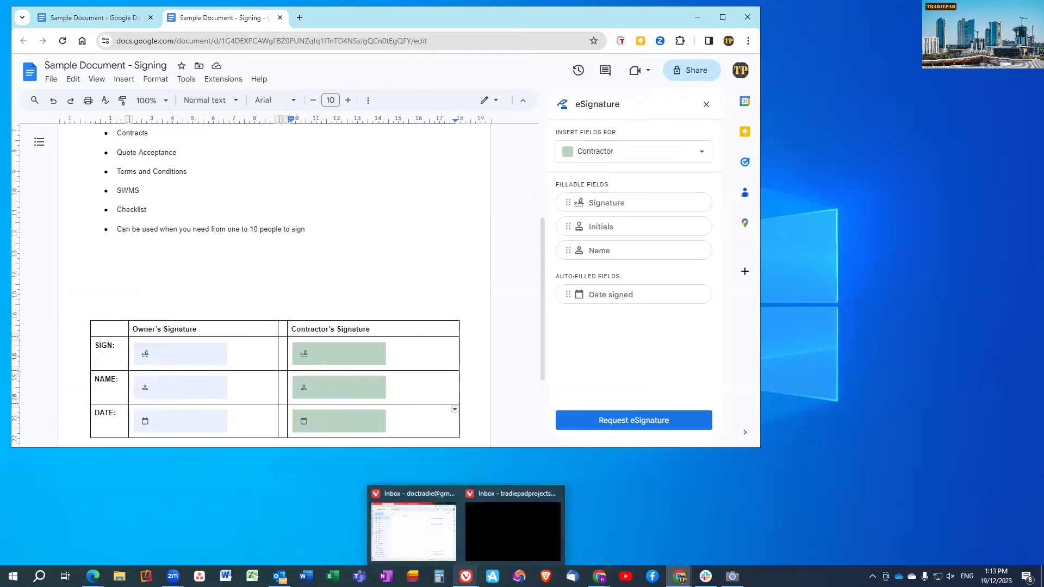
left_click(413, 493)
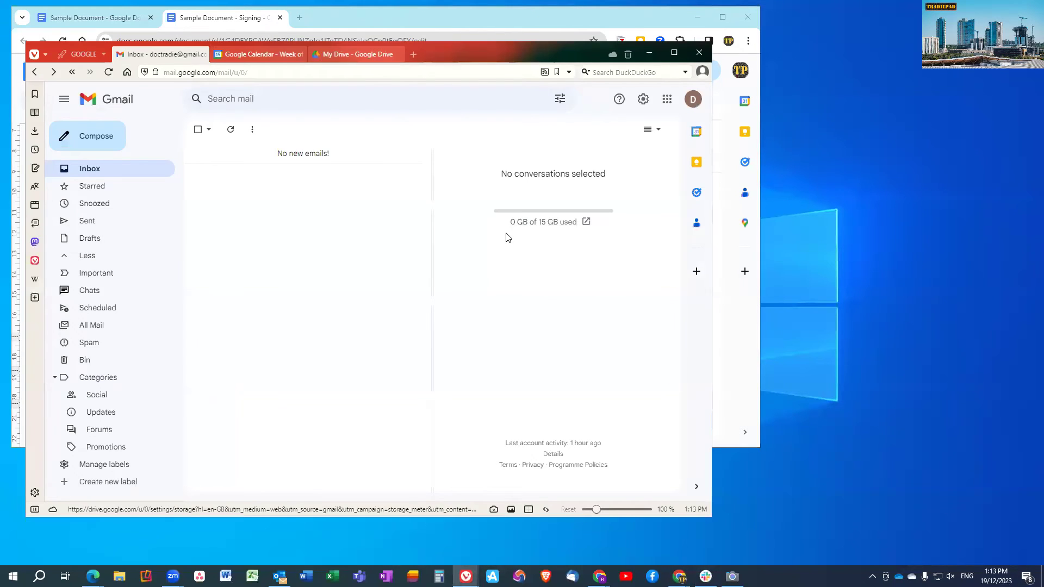
left_click(128, 170)
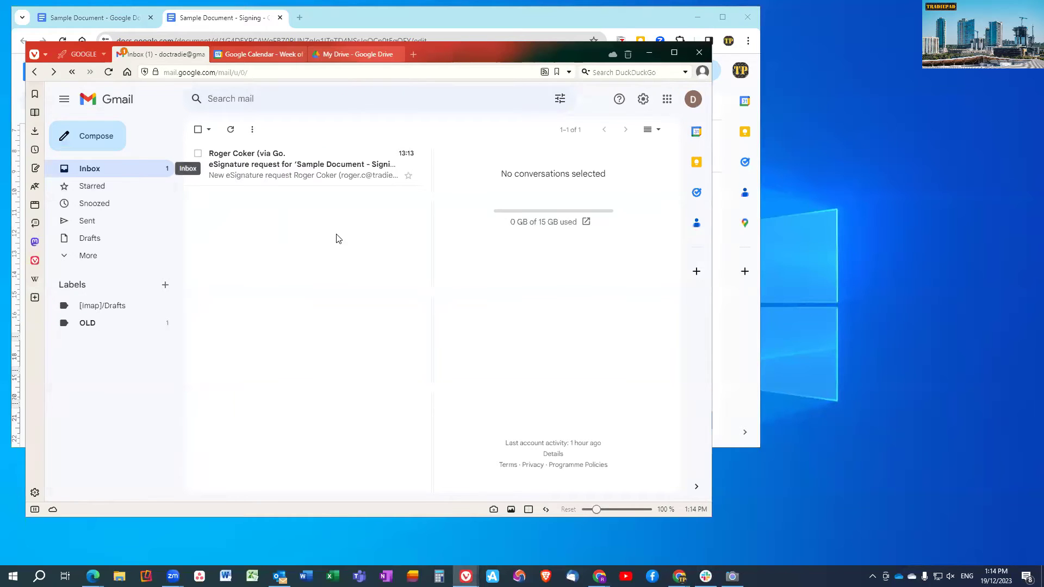
left_click(274, 172)
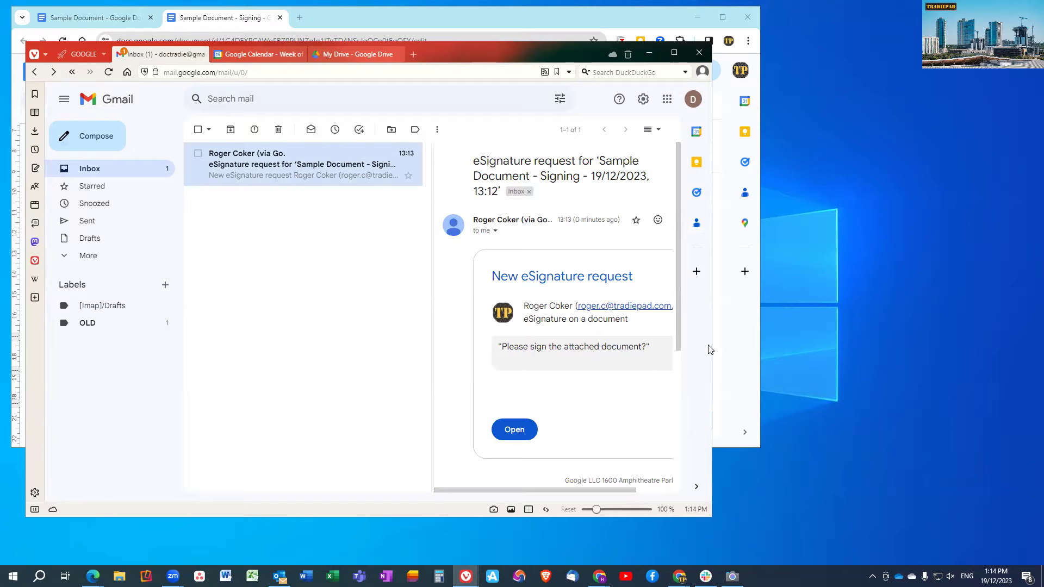
left_click_drag(709, 343, 837, 342)
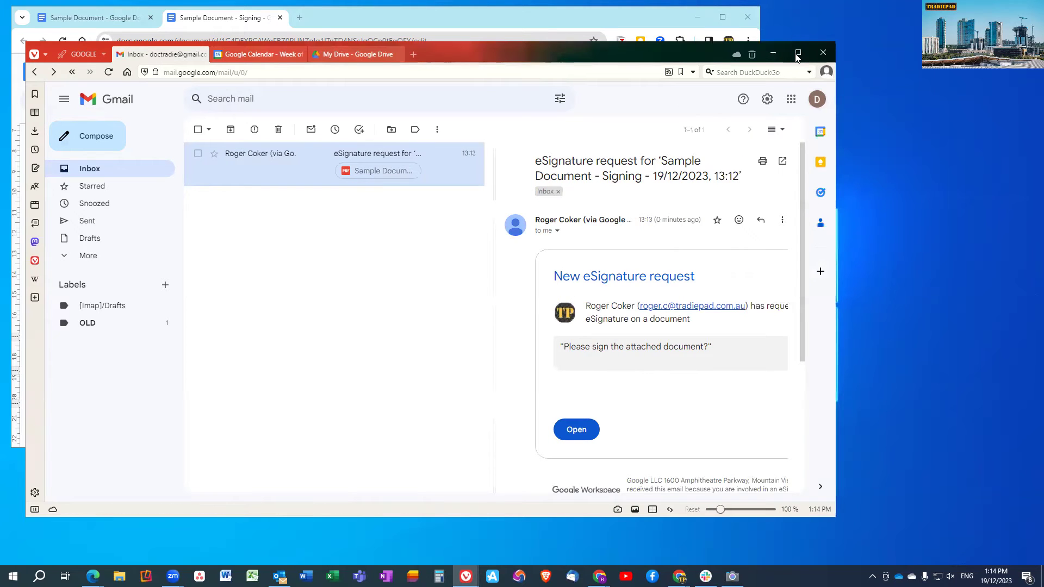
Step: Maximise the window, scroll to the signature table, and start signing the Owner's Sign field
key("super+Up")
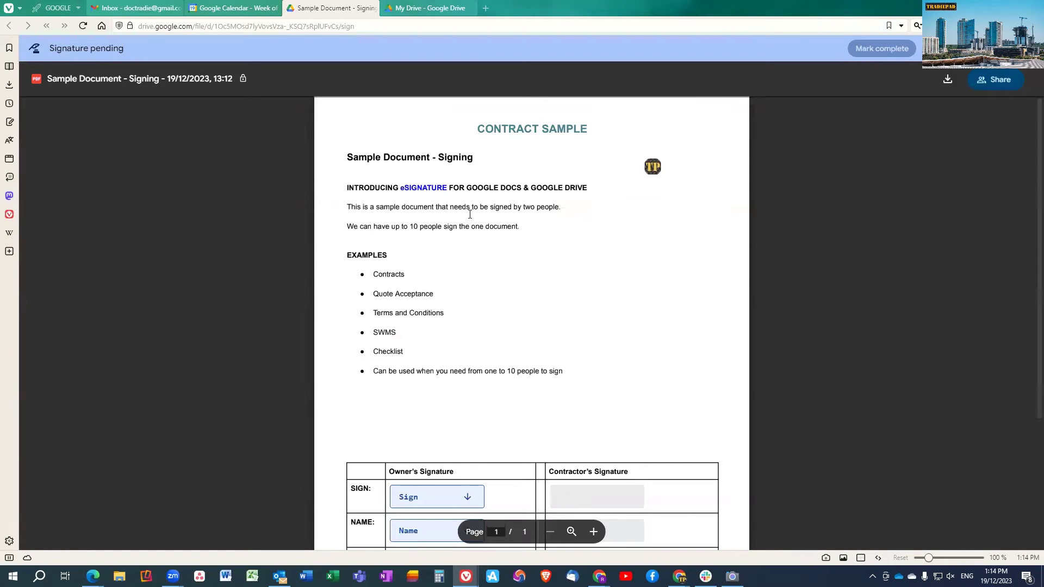
scroll(427, 261, "down", 3)
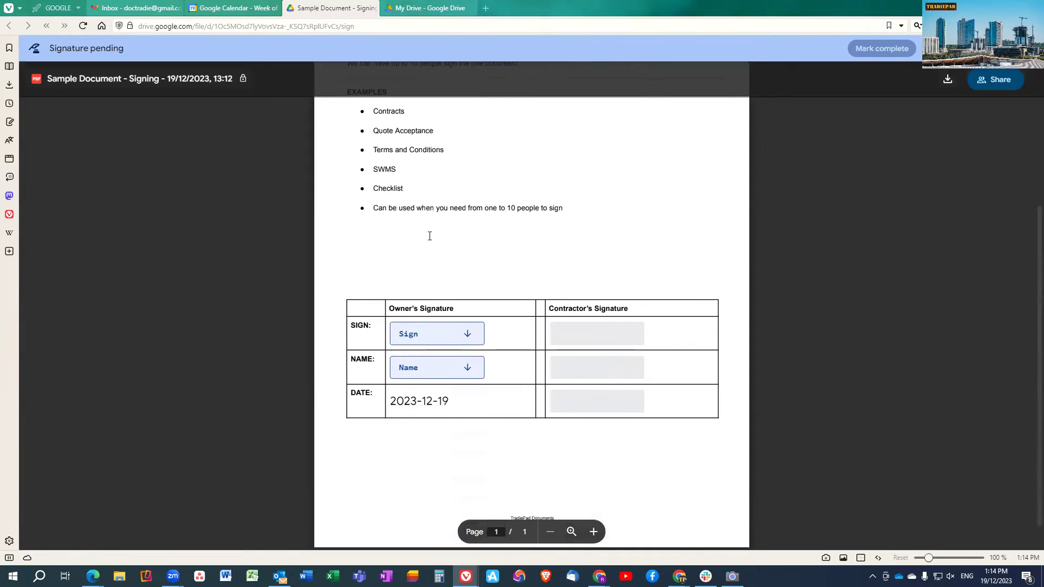
scroll(427, 239, "down", 1)
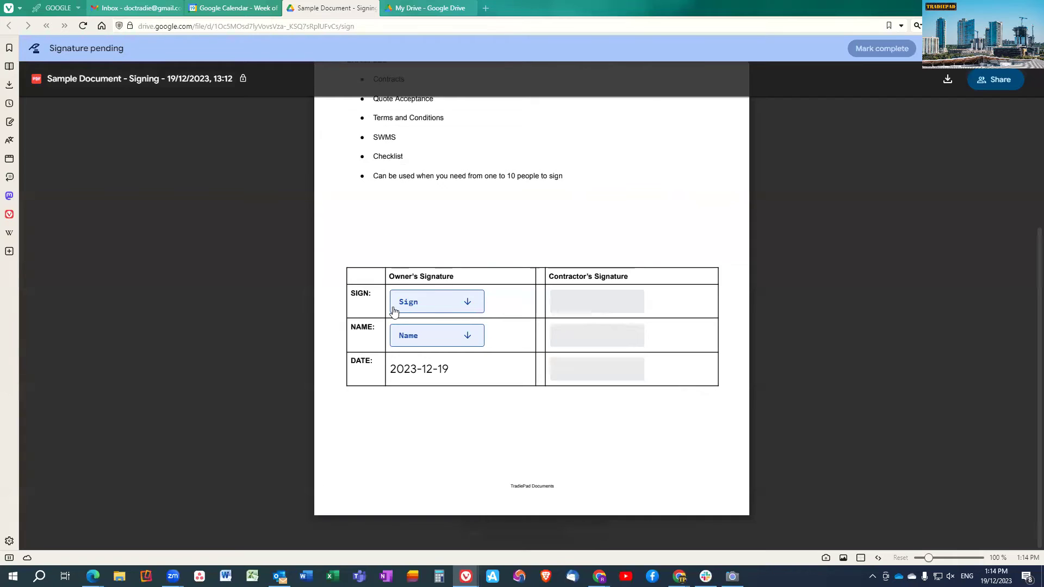
left_click(433, 306)
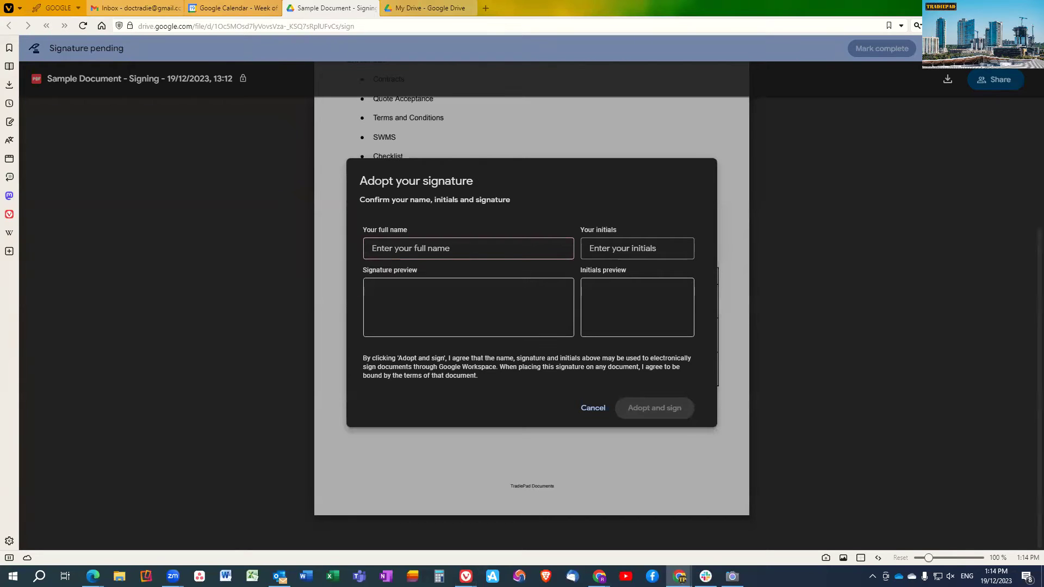
Step: Adopt the owner's signature from their full name and initials, then add the owner's printed name
left_click(407, 245)
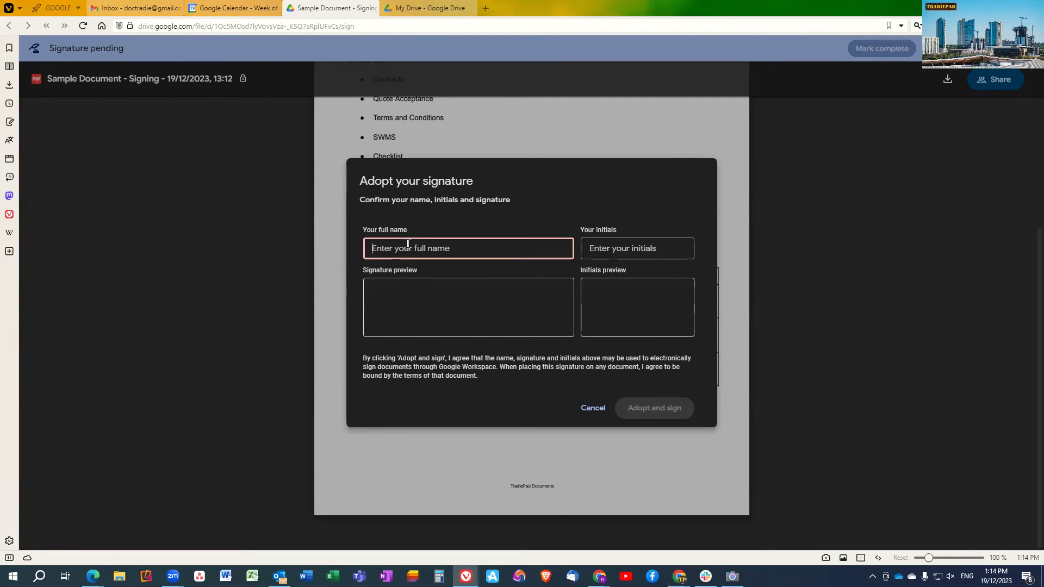
type("Doc Tradie")
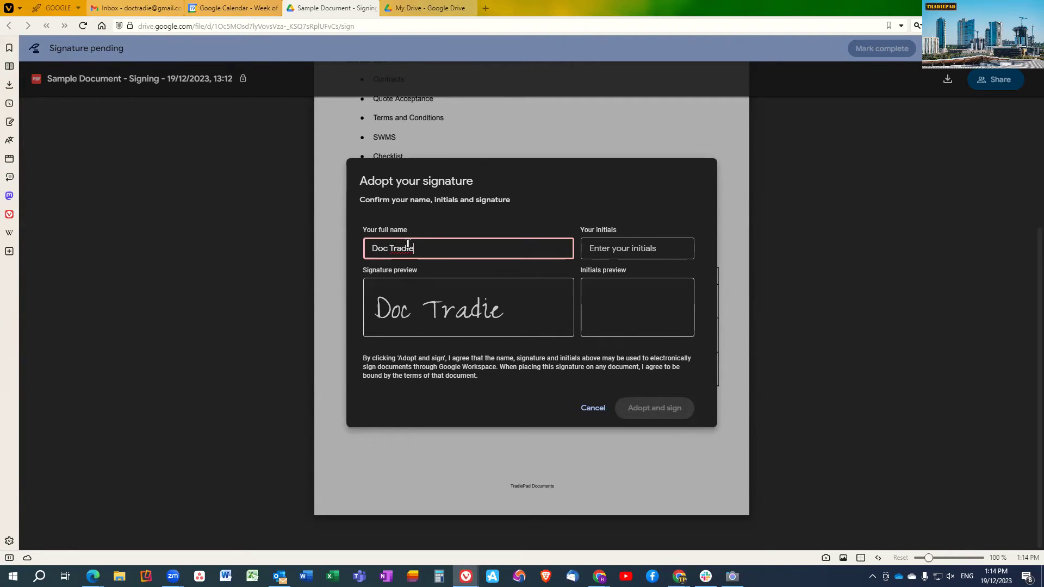
left_click(608, 244)
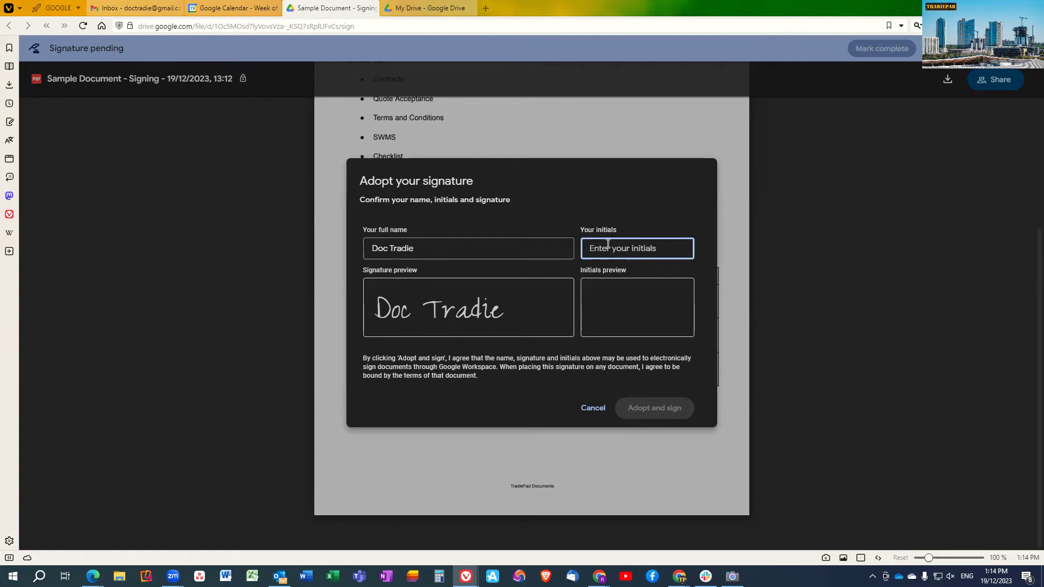
type("DT")
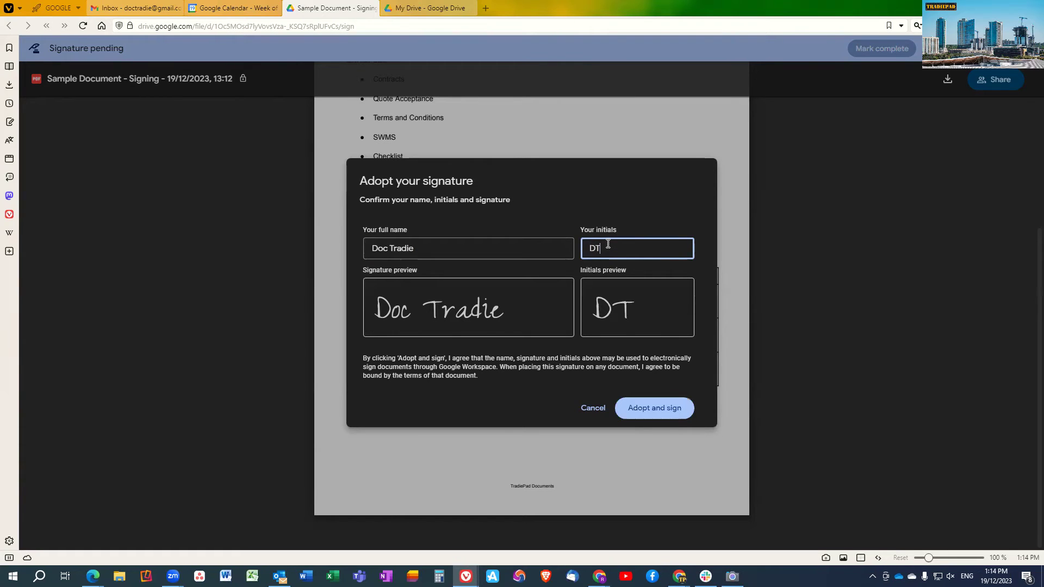
left_click(668, 414)
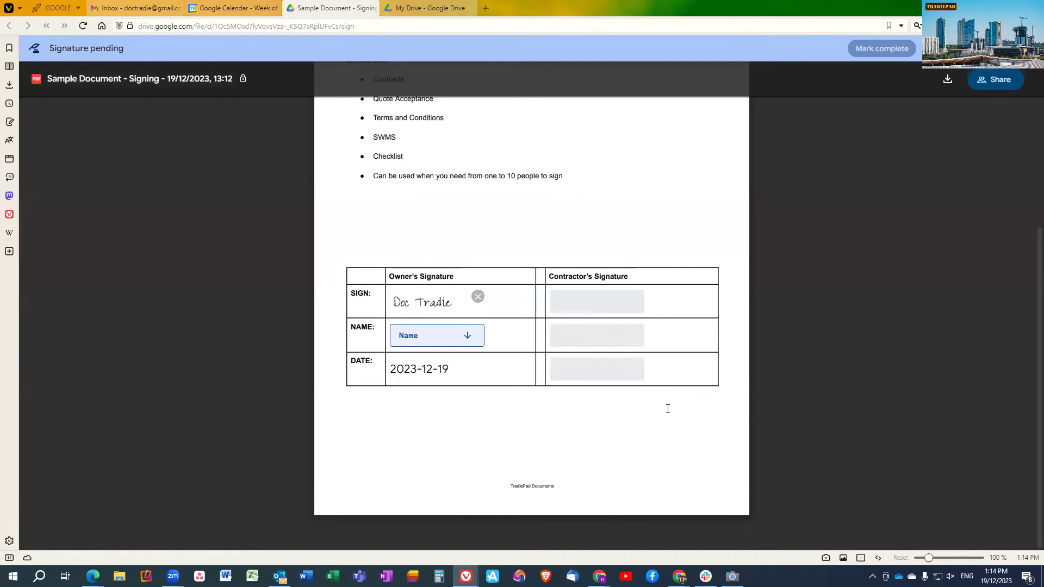
left_click(410, 335)
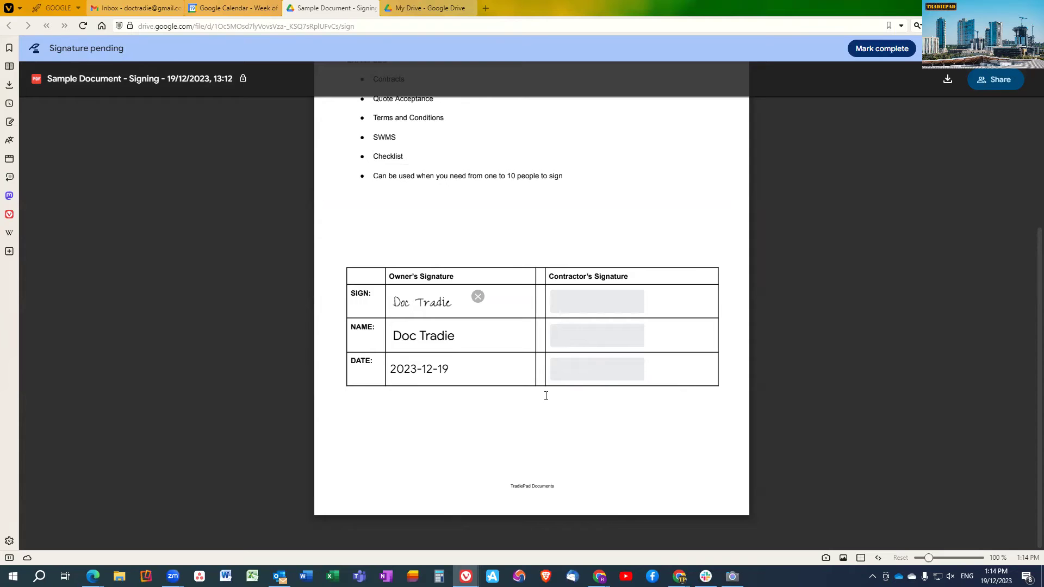
Step: Mark the owner's signing complete, accept the eSignature beta terms, and close the signing page
left_click(867, 50)
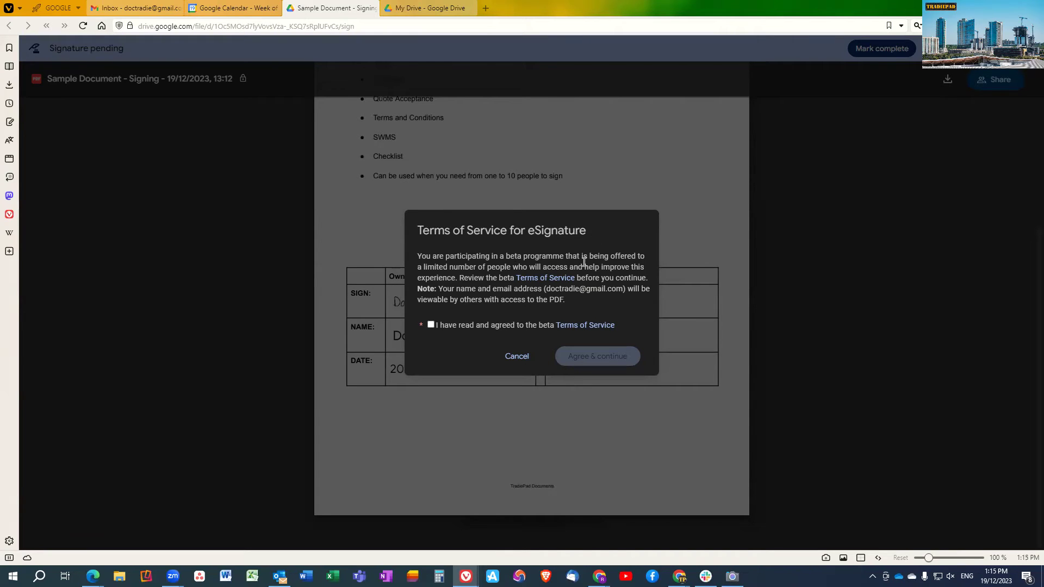
left_click(431, 325)
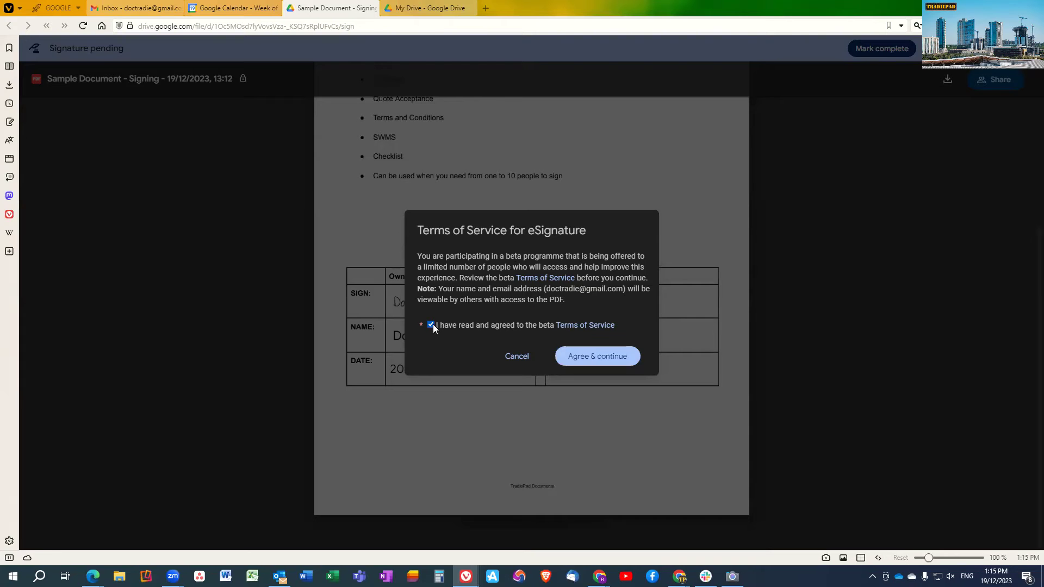
left_click(607, 358)
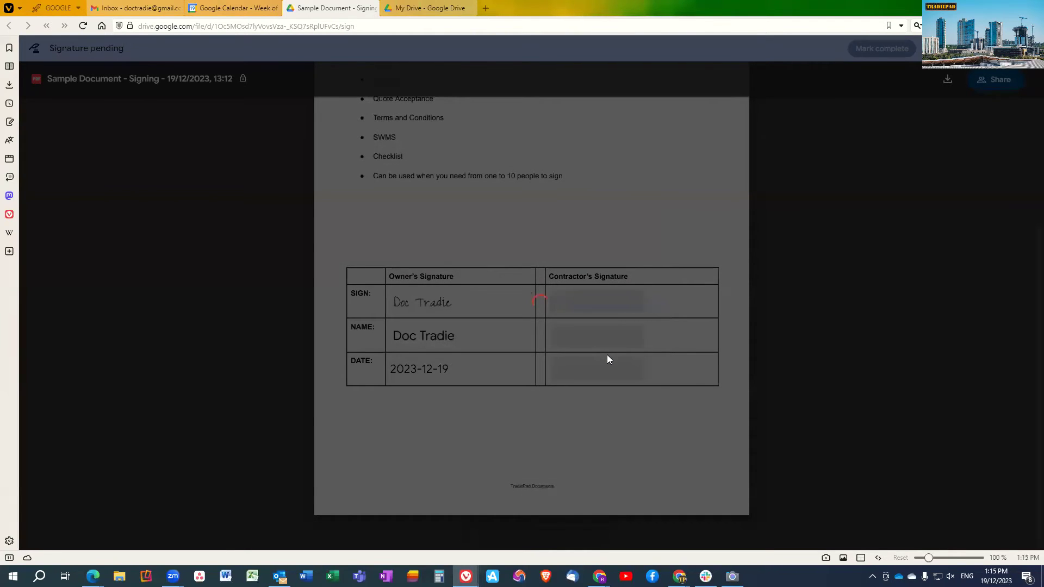
left_click(591, 328)
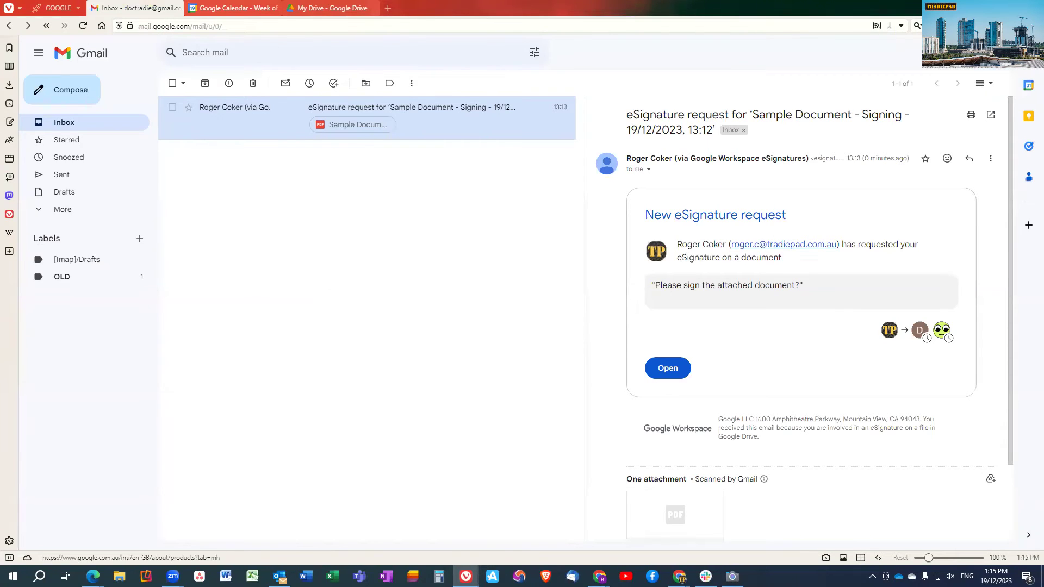
Step: Switch to the contractor's Gmail, refresh the inbox, and open the eSignature request email full-screen
key("super+Down")
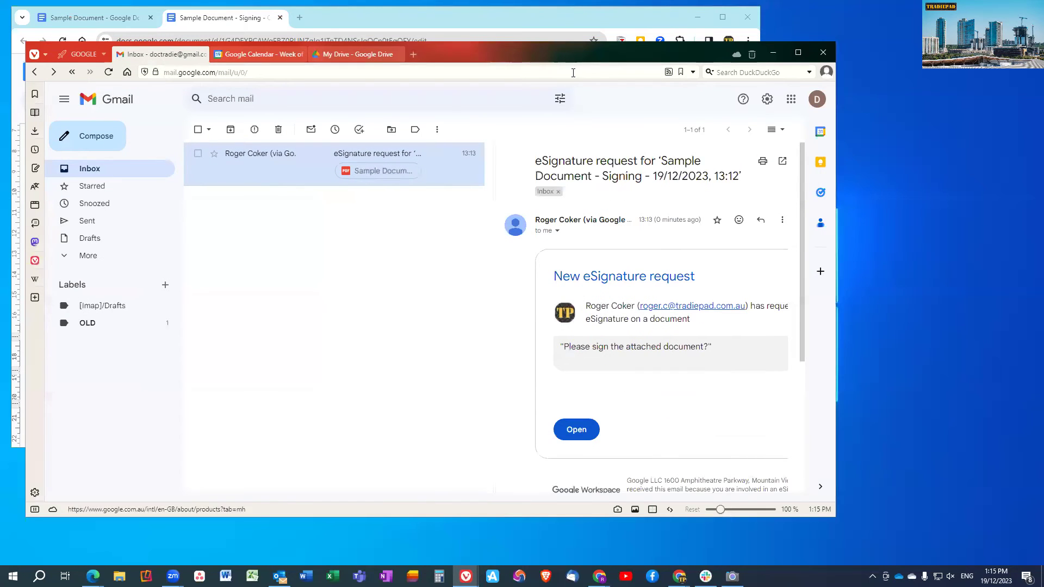
mouse_move(466, 576)
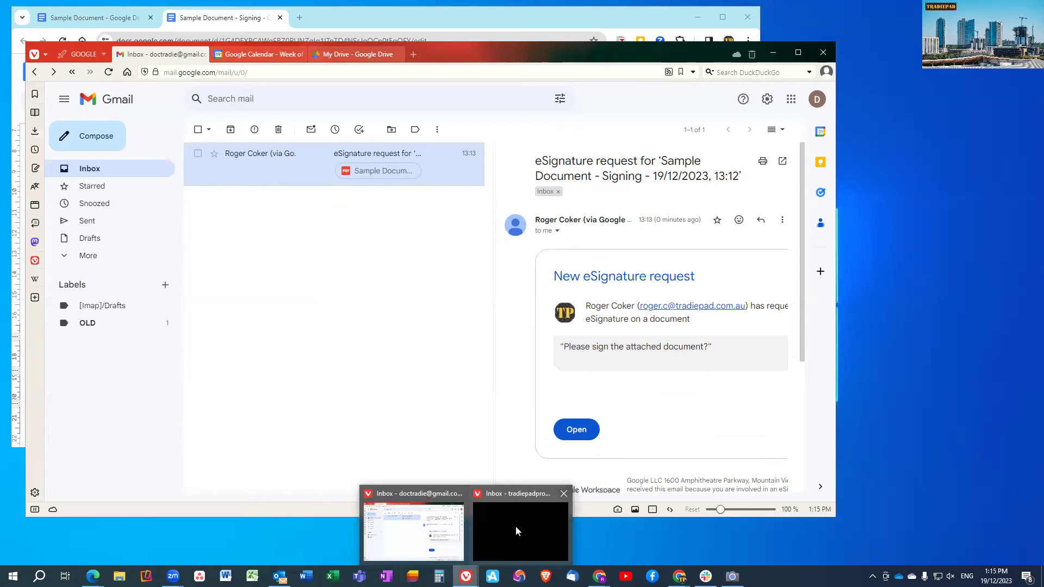
left_click(515, 525)
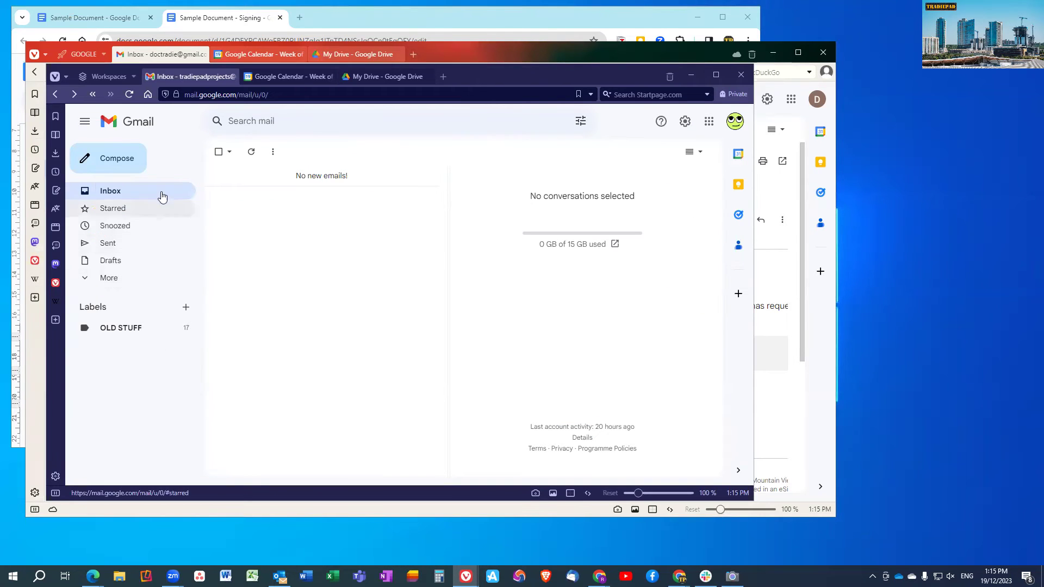
left_click(145, 196)
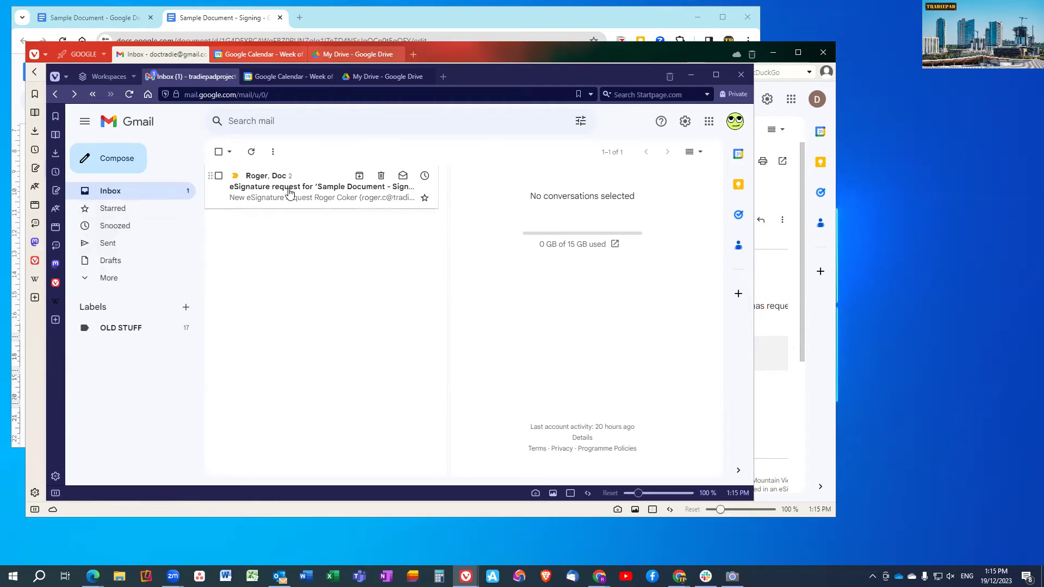
left_click(288, 195)
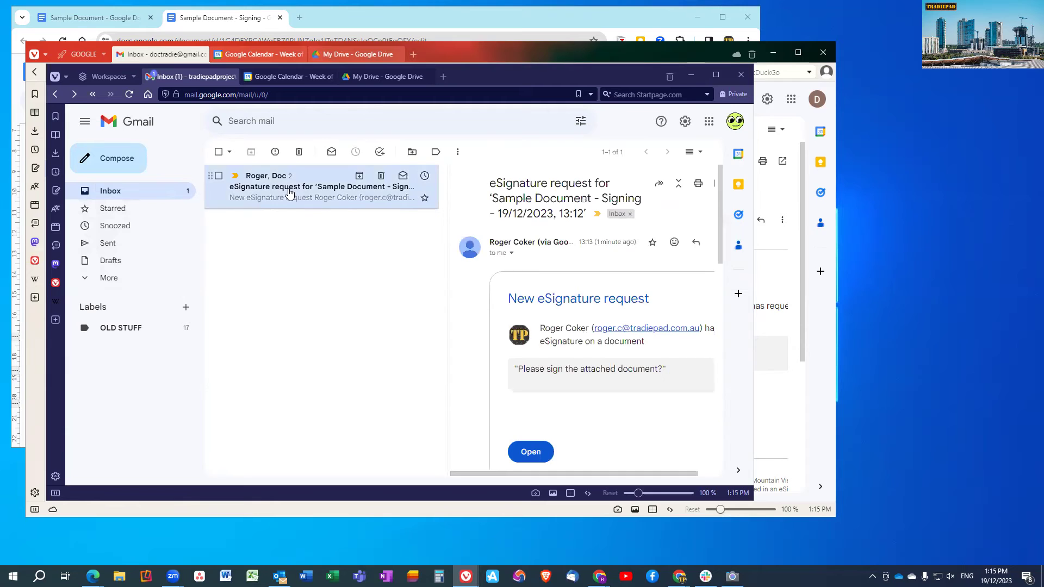
left_click(715, 75)
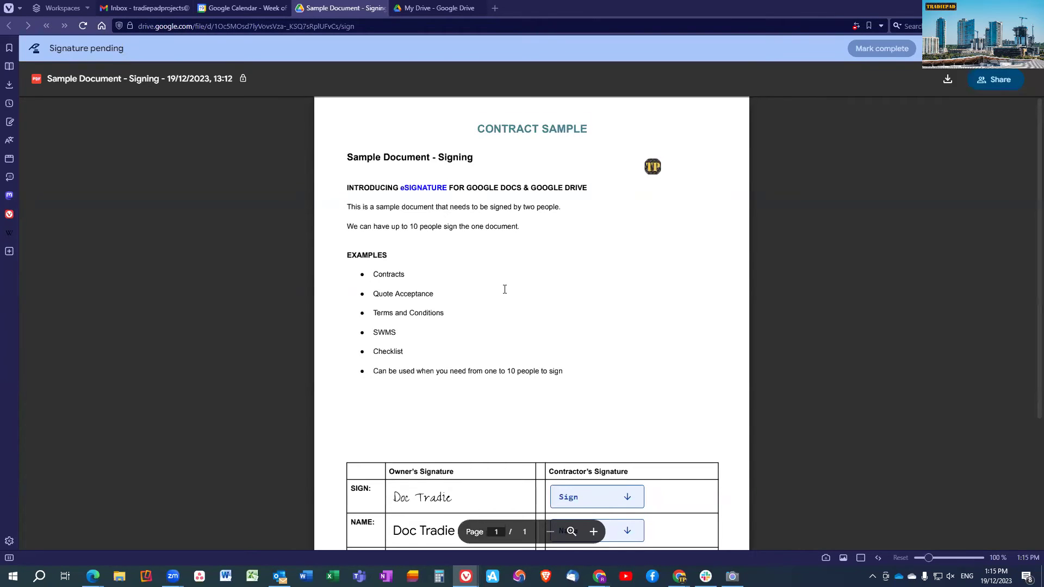
Step: Adopt the contractor's signature from their full name and initials, then add their printed name
scroll(505, 289, "down", 3)
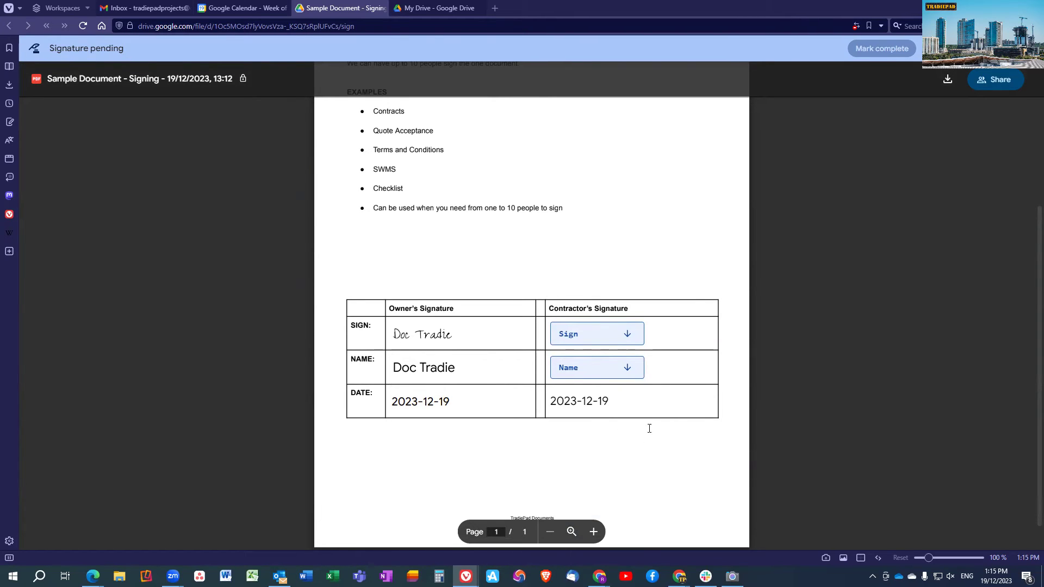
left_click(572, 334)
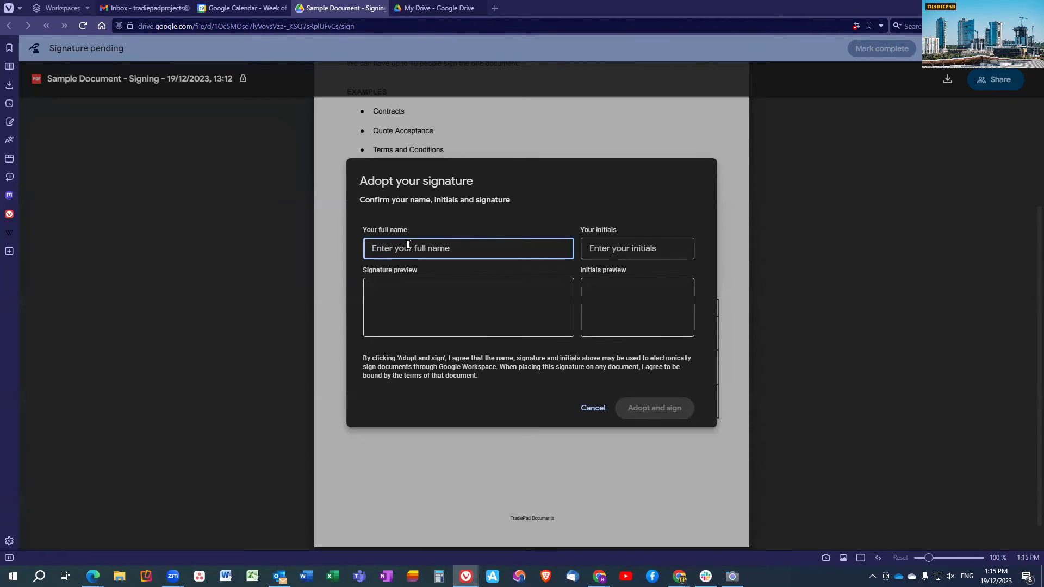
type("Tradi")
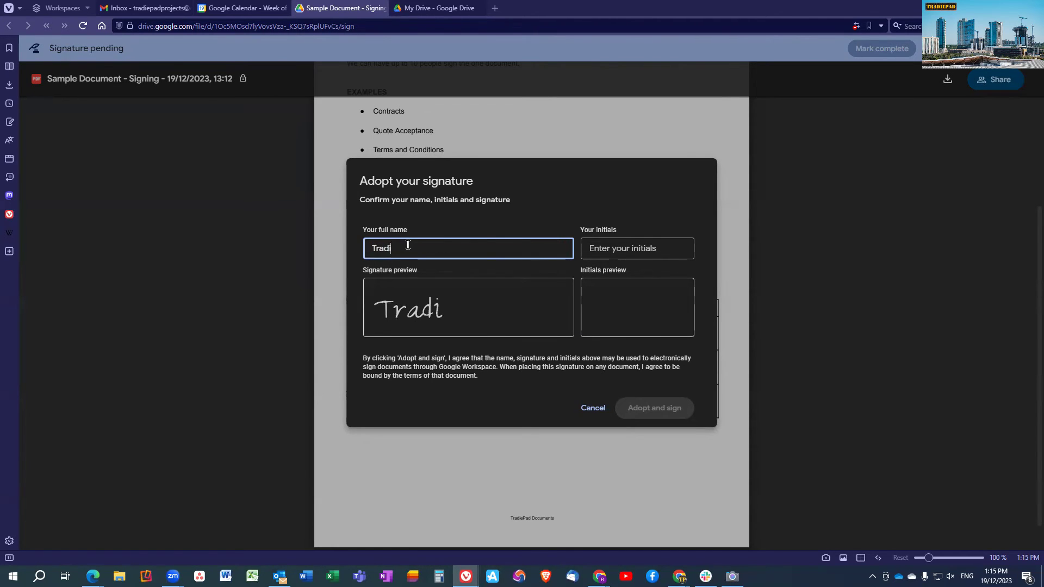
type("e Pad")
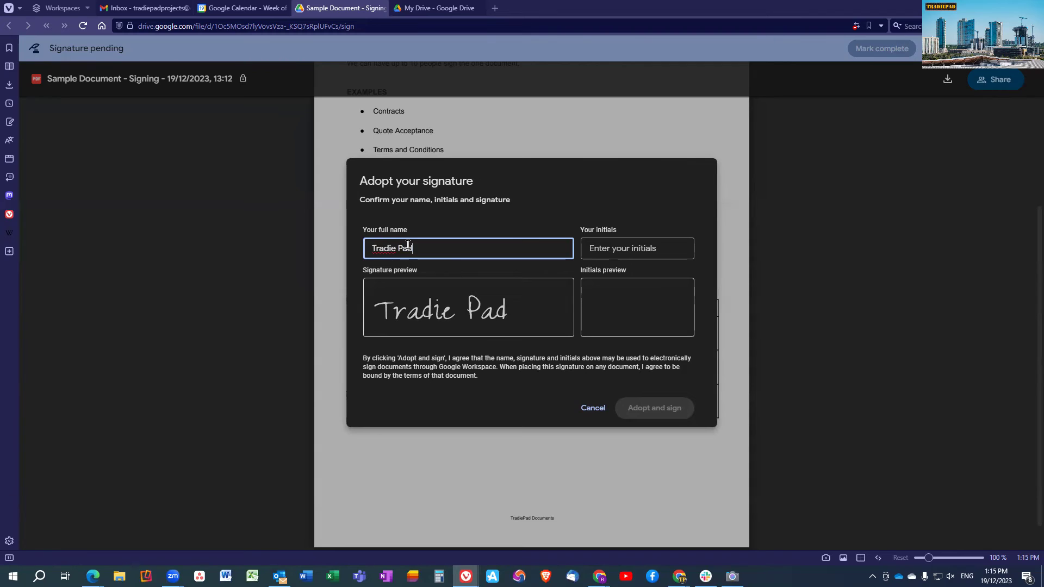
left_click(613, 245)
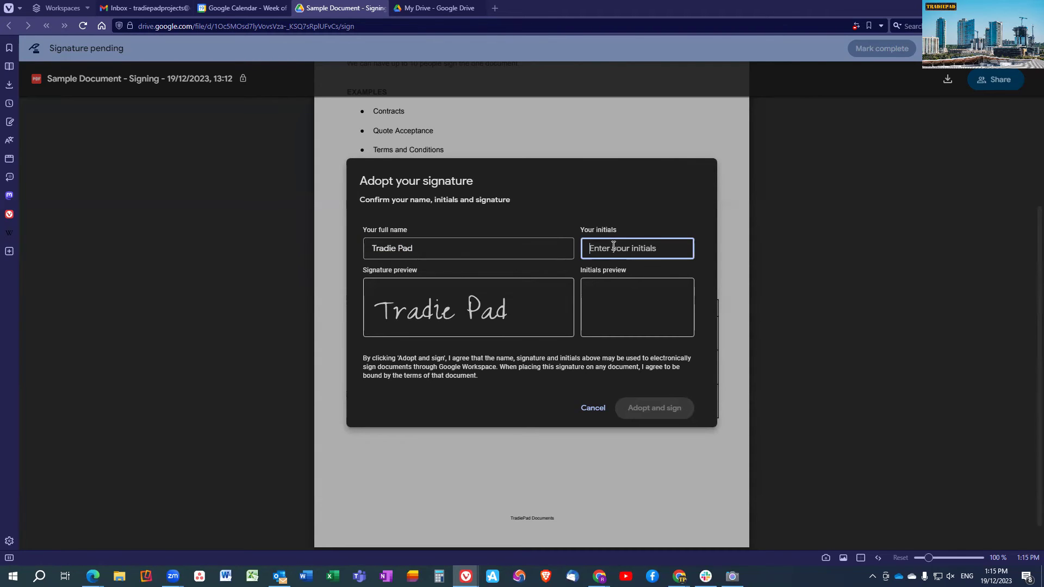
type("TP")
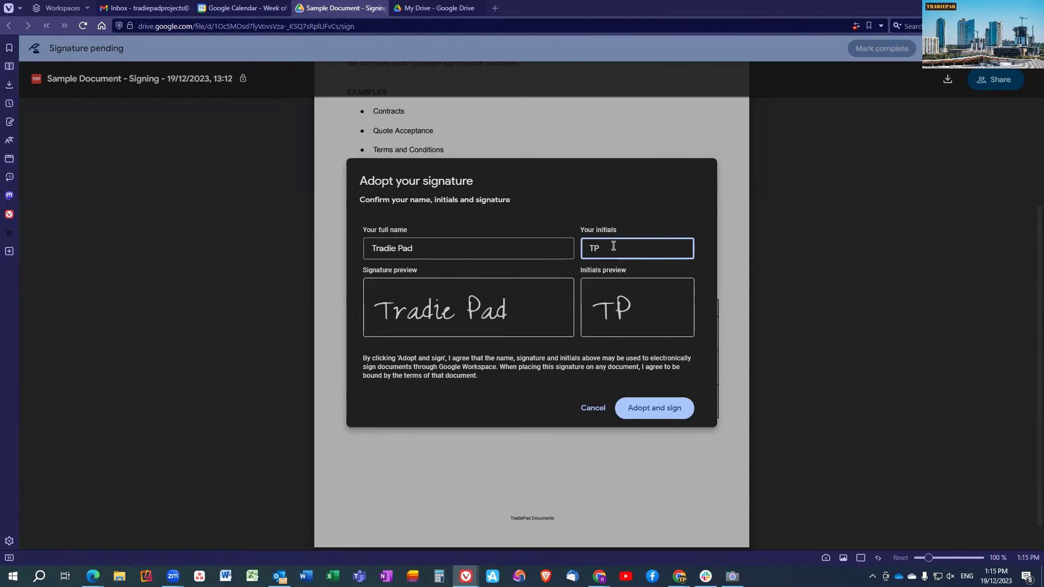
left_click(650, 408)
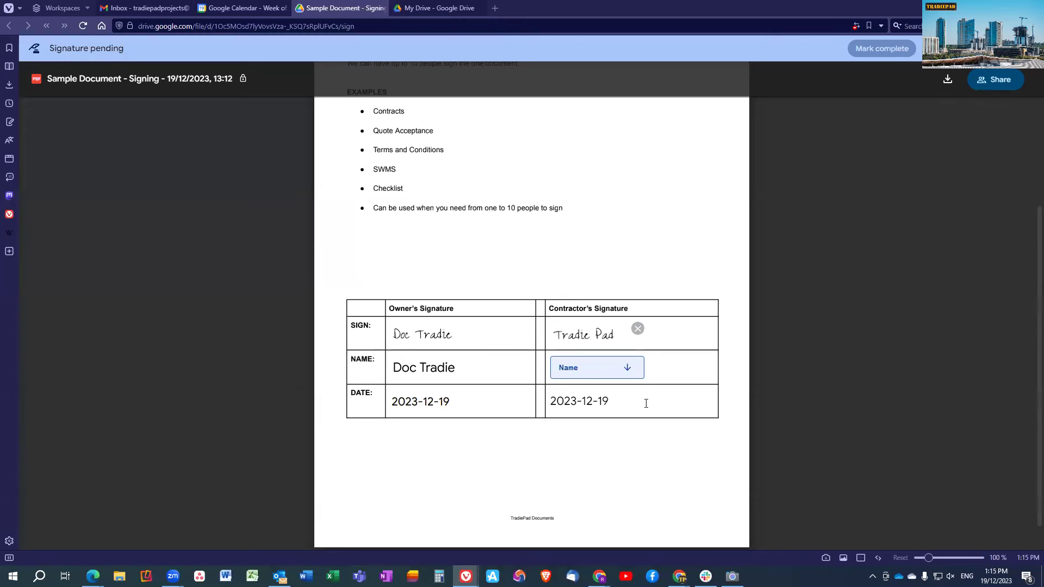
left_click(564, 367)
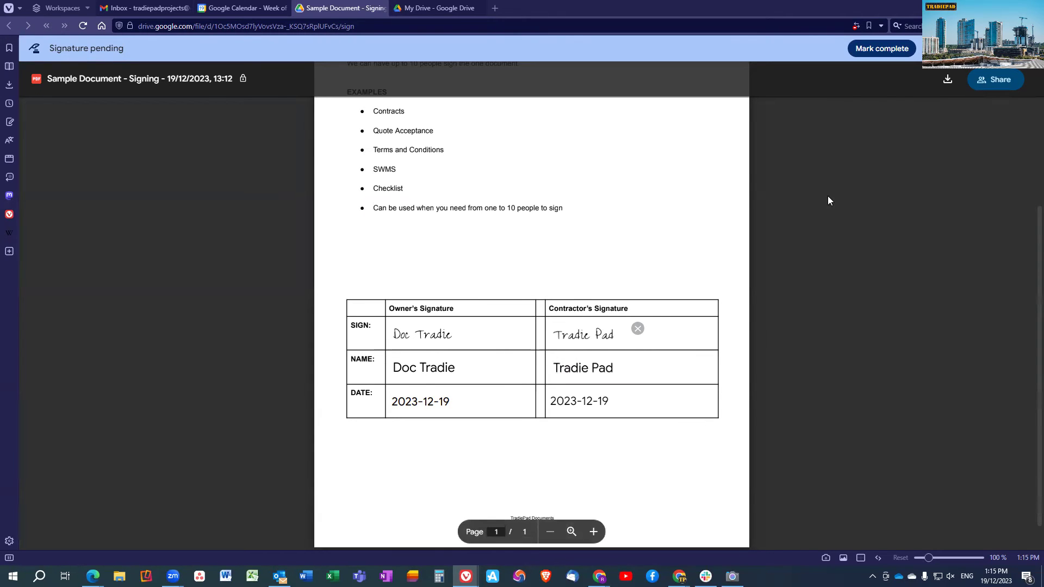
Step: Mark the contractor's signing complete and accept the eSignature beta terms
left_click(888, 49)
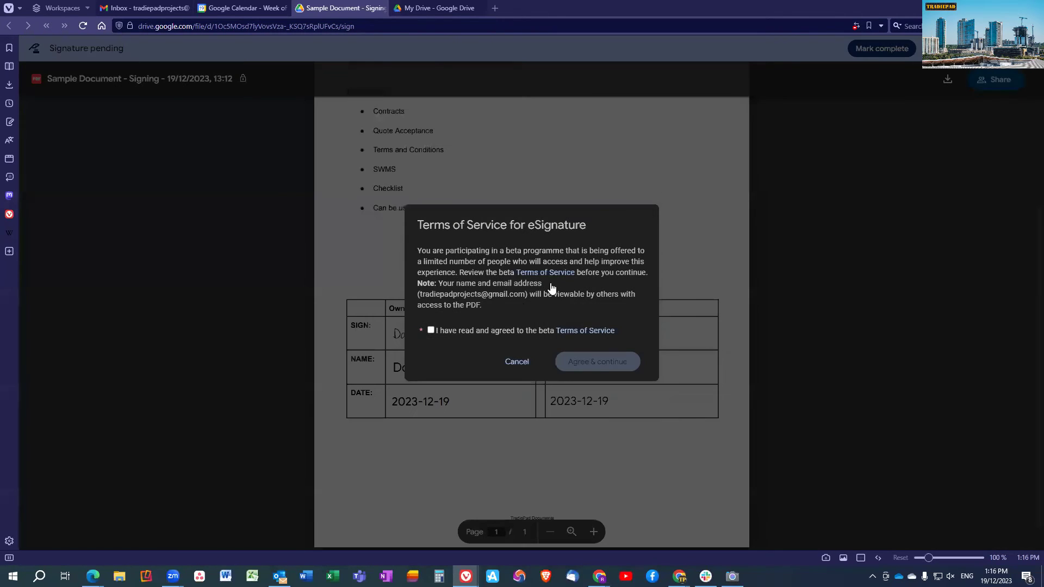
left_click(430, 331)
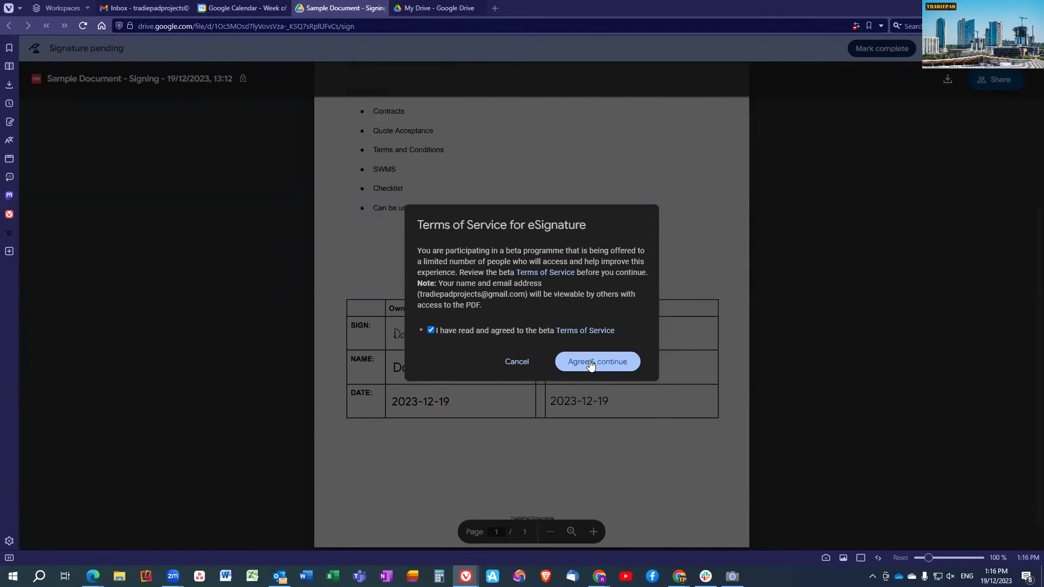
left_click(589, 360)
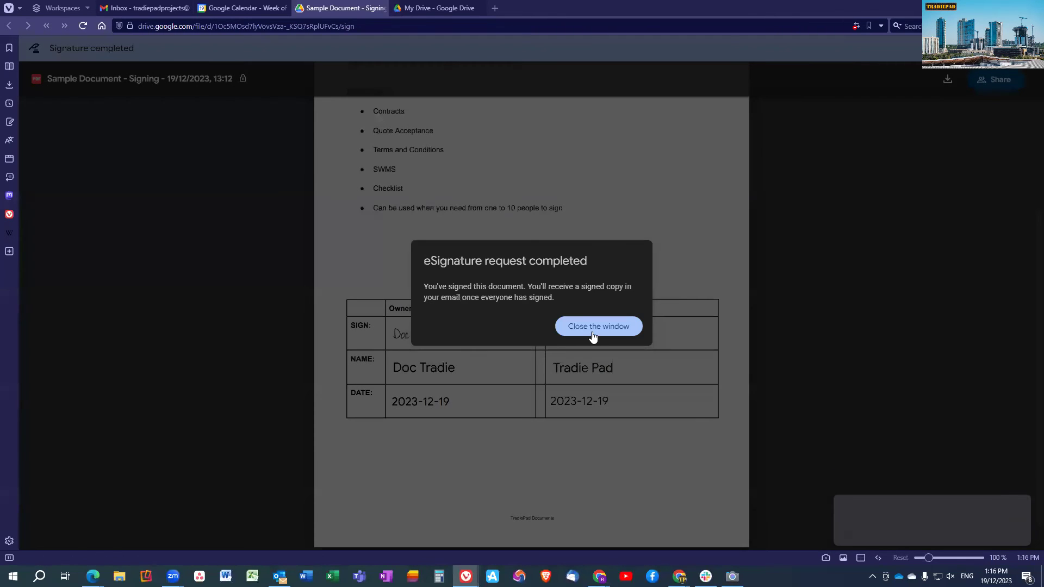
Step: Close the completed signing page and move the contractor's Gmail window aside
left_click(594, 330)
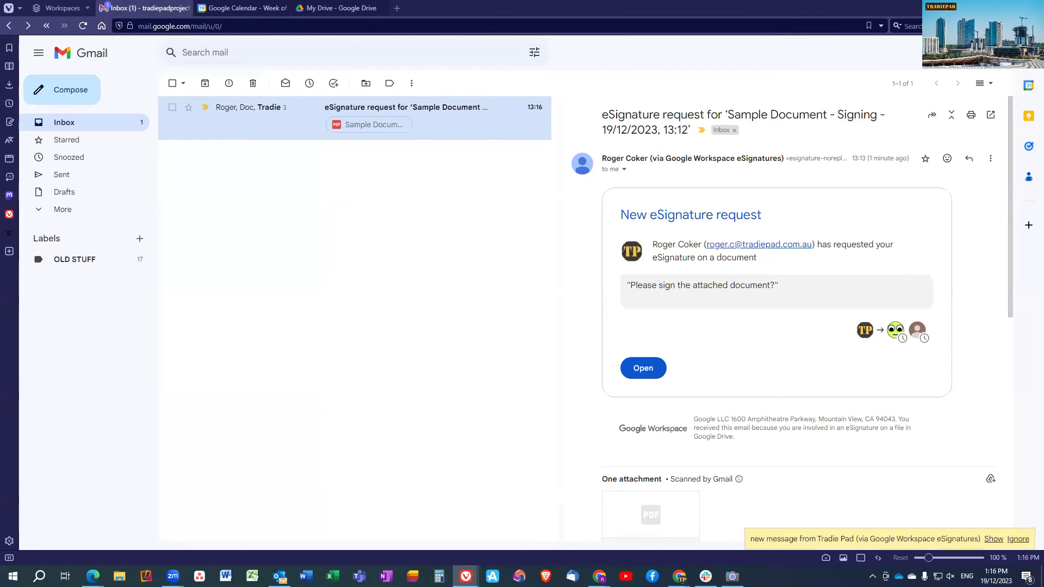
left_click_drag(456, 8, 456, 72)
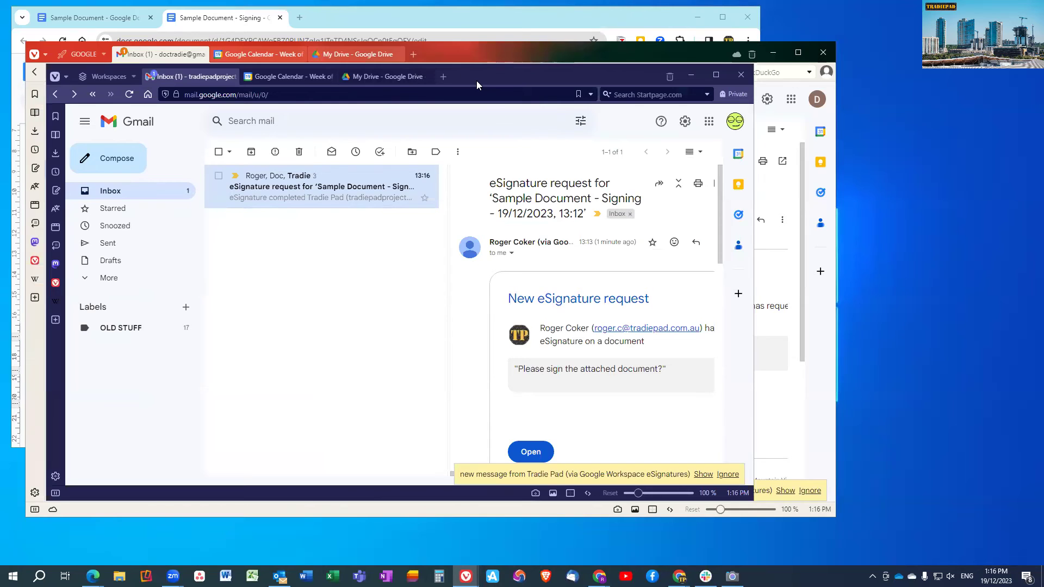
left_click_drag(476, 81, 678, 115)
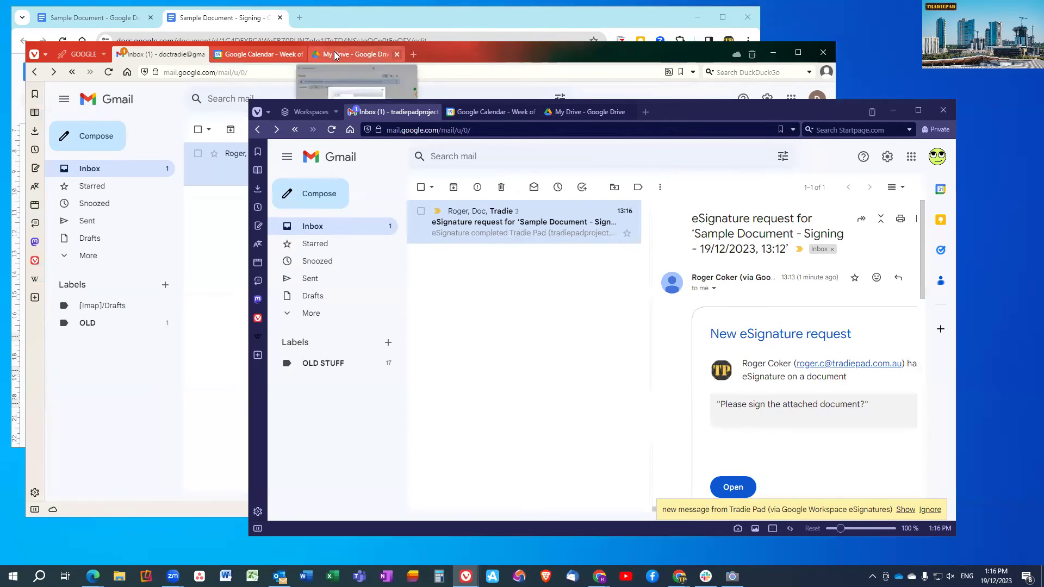
Step: In the owner's inbox, open the new 'eSigned document ready' email full-screen
left_click(477, 50)
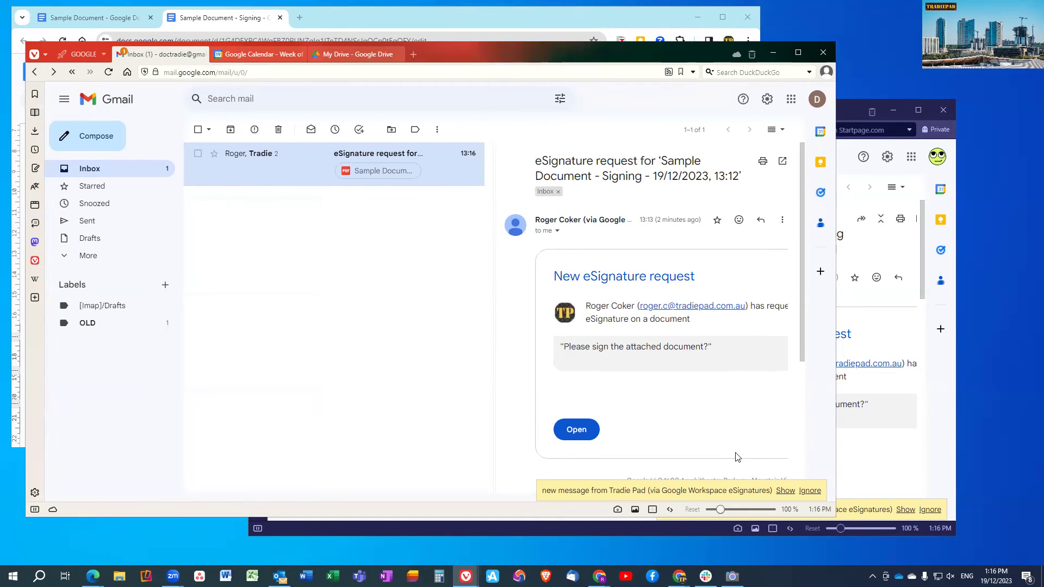
left_click(786, 491)
left_click(268, 163)
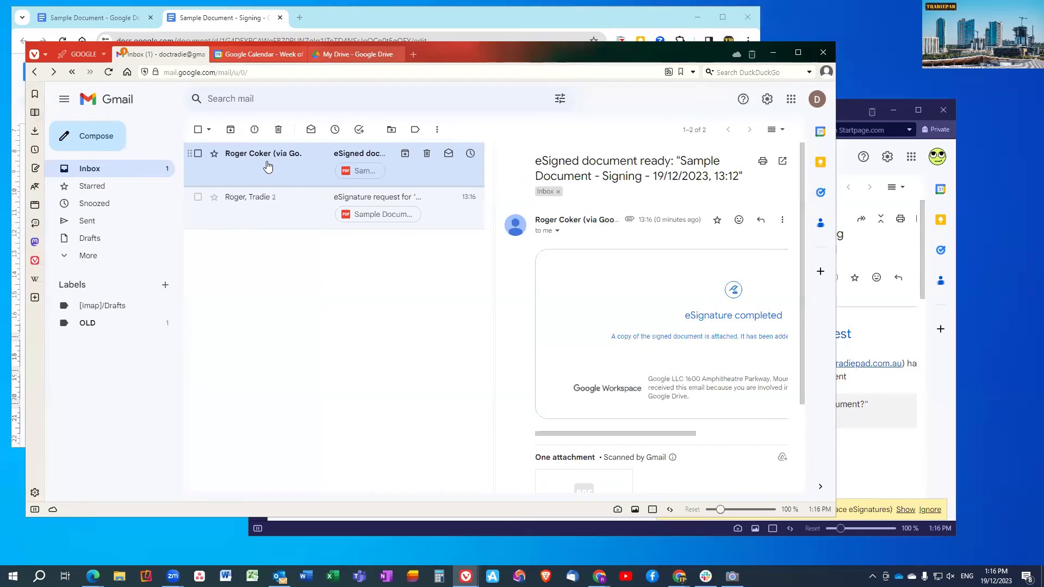
left_click(797, 53)
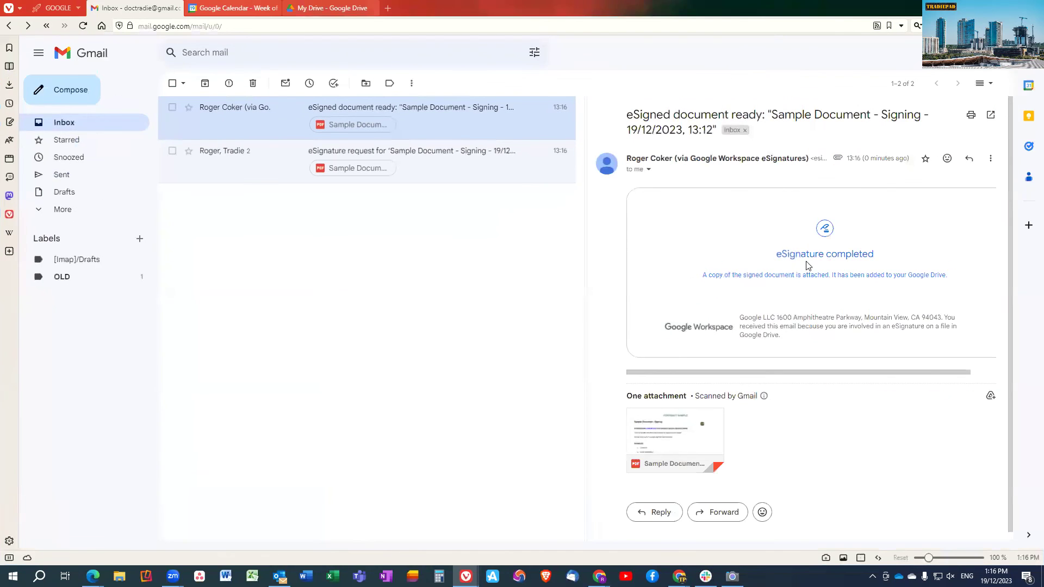
Step: Preview the signed PDF attachment and scroll through both signatures and the Signed audit trail page
left_click(671, 429)
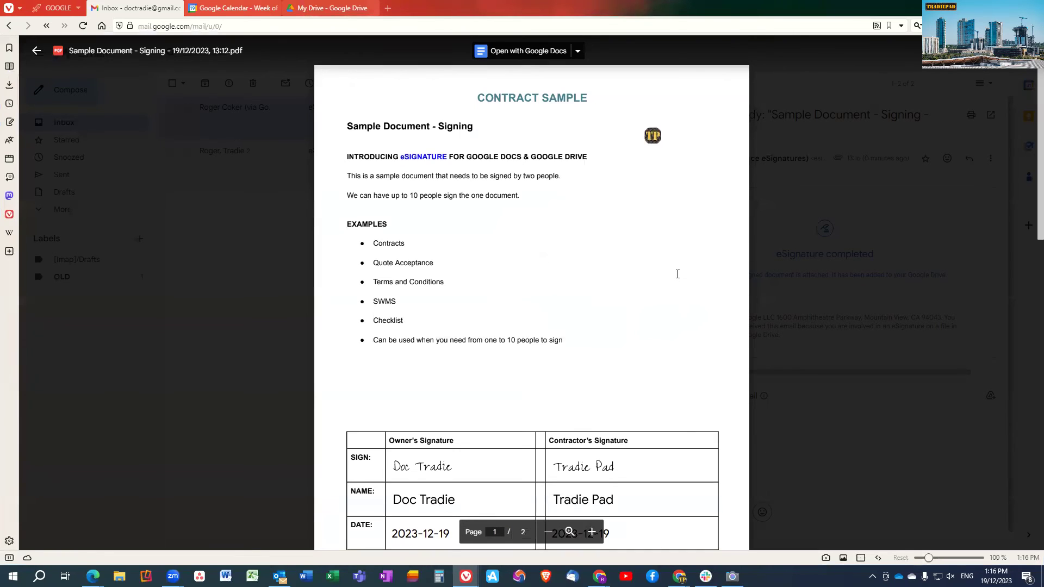
scroll(677, 274, "down", 4)
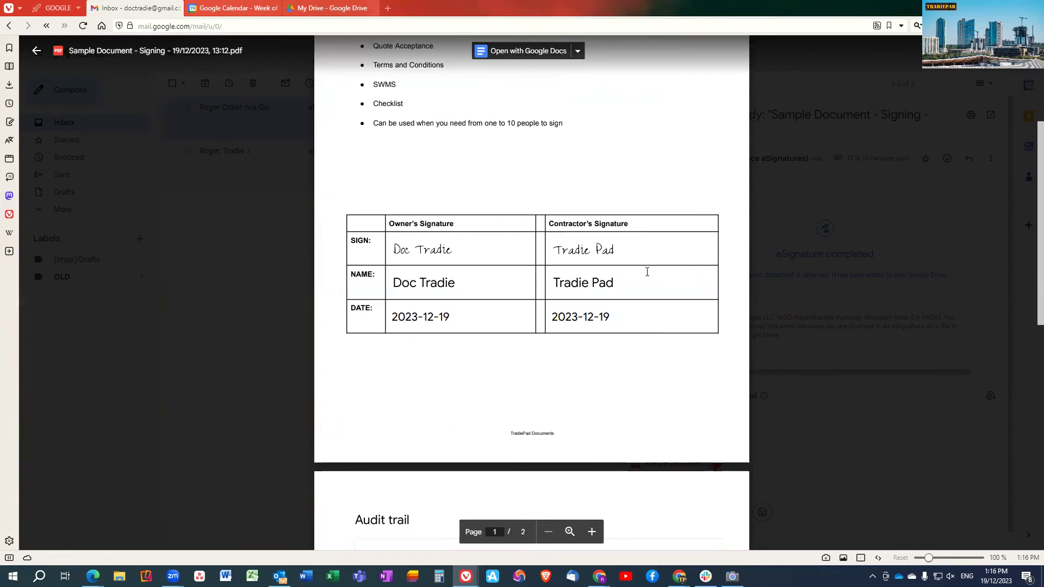
scroll(647, 272, "down", 7)
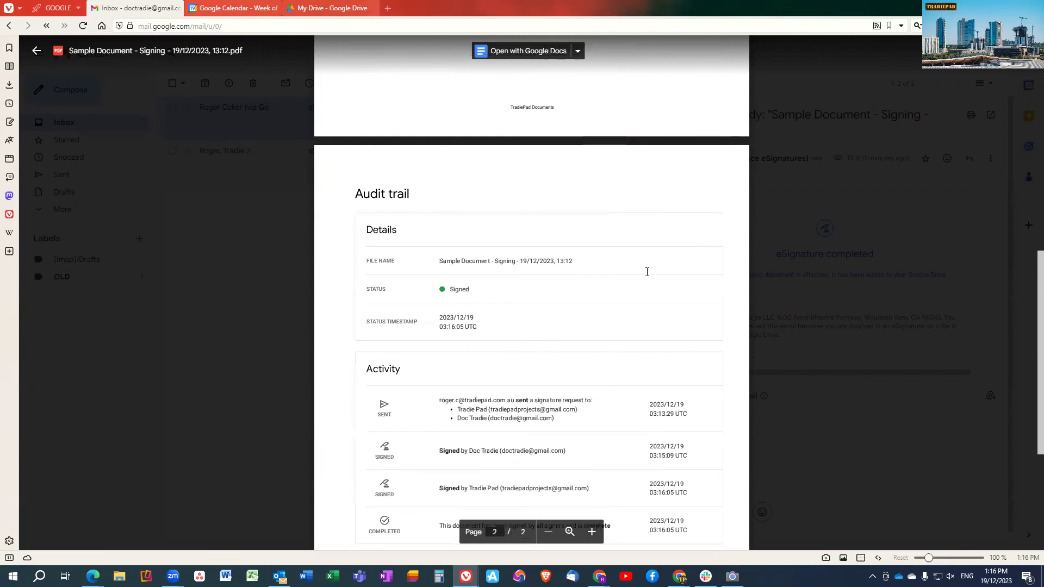
scroll(647, 272, "down", 2)
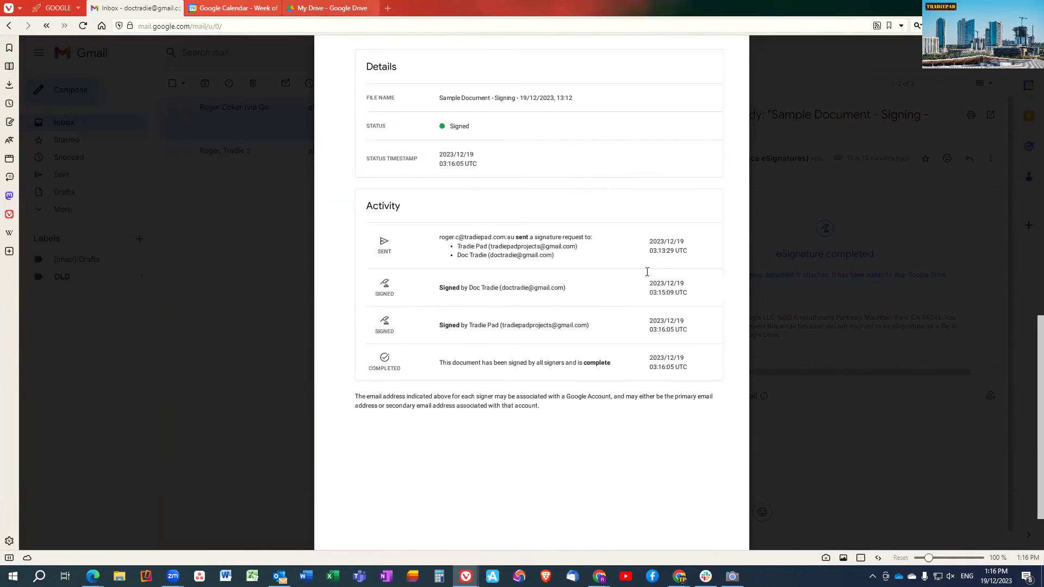
scroll(558, 243, "down", 1)
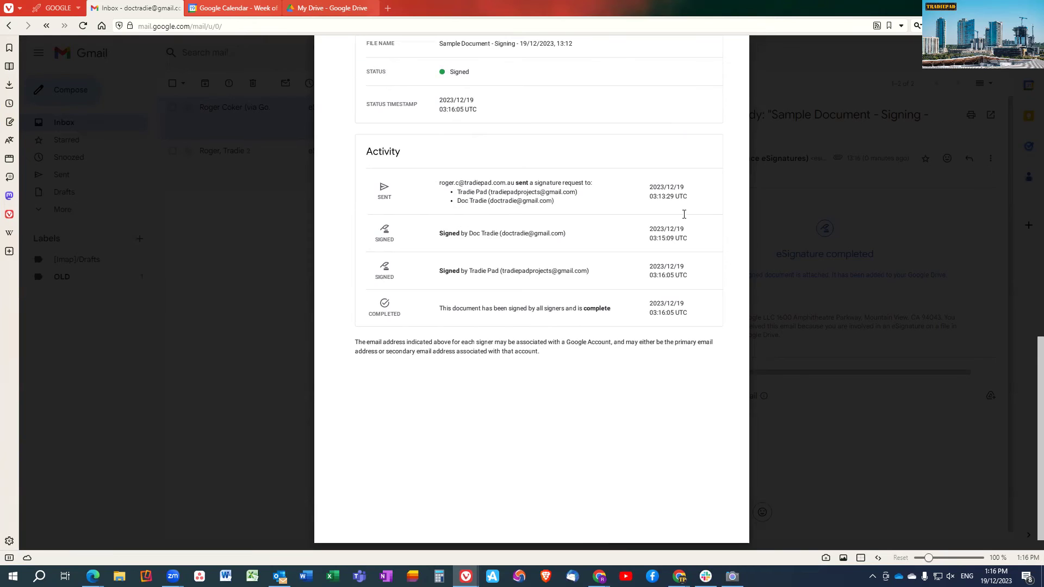
scroll(683, 214, "down", 1)
scroll(684, 214, "up", 12)
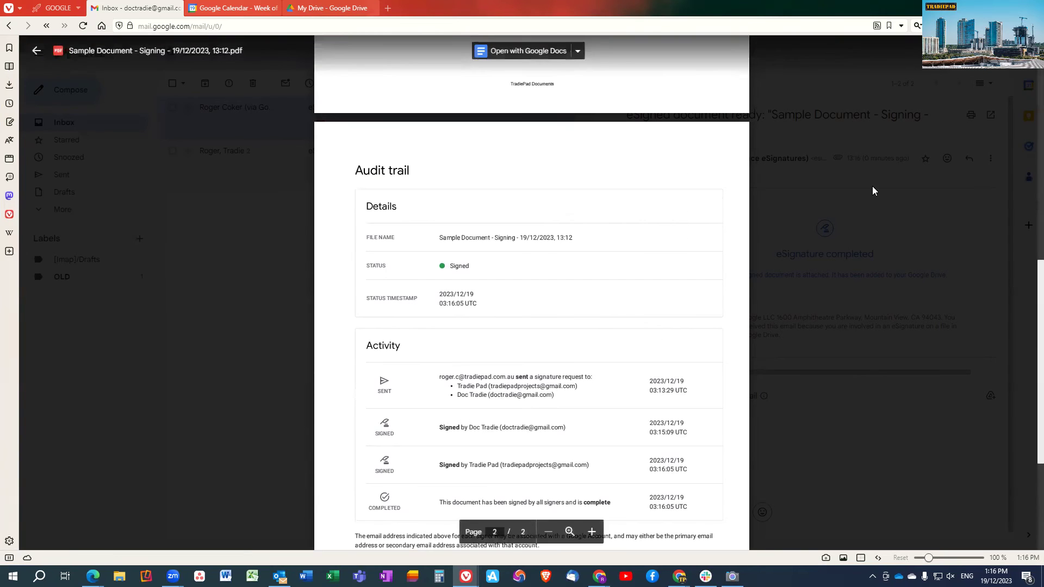
Step: Close the preview and select the signed 'Sample Document - Signing - 19/12/2023, 13:12' PDF in My Drive
left_click(37, 51)
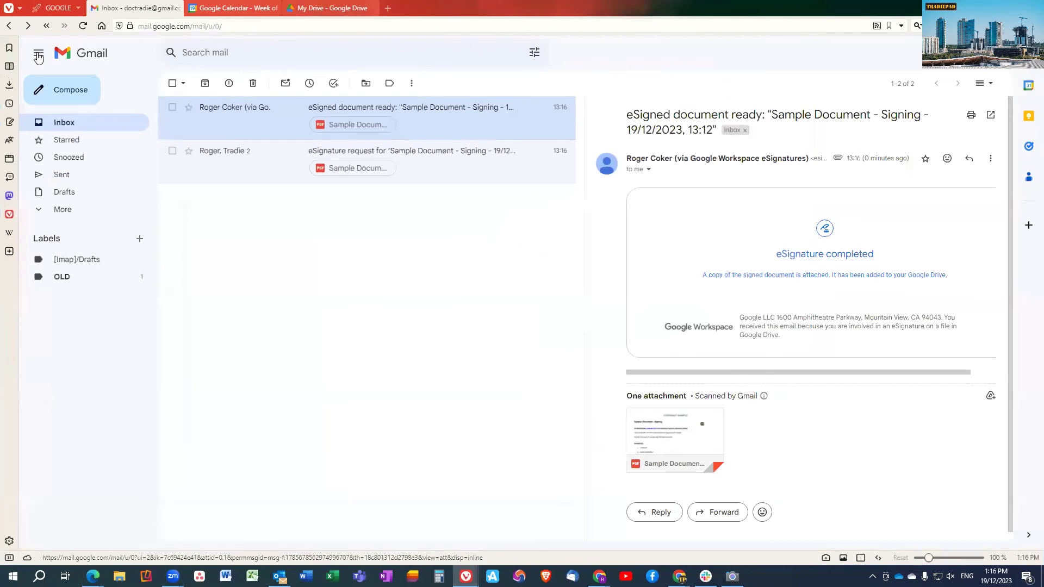
left_click(303, 8)
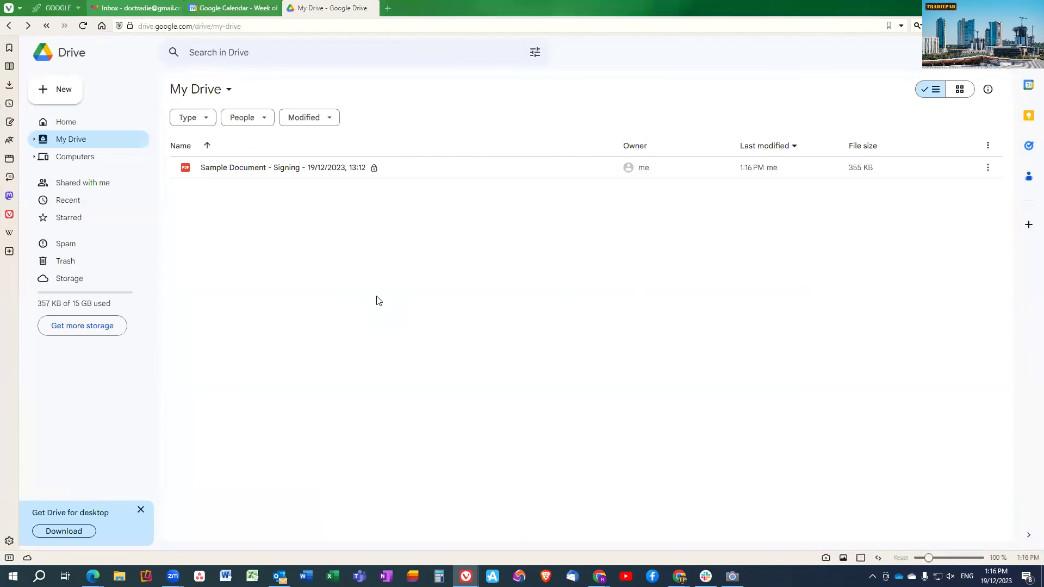
left_click(253, 173)
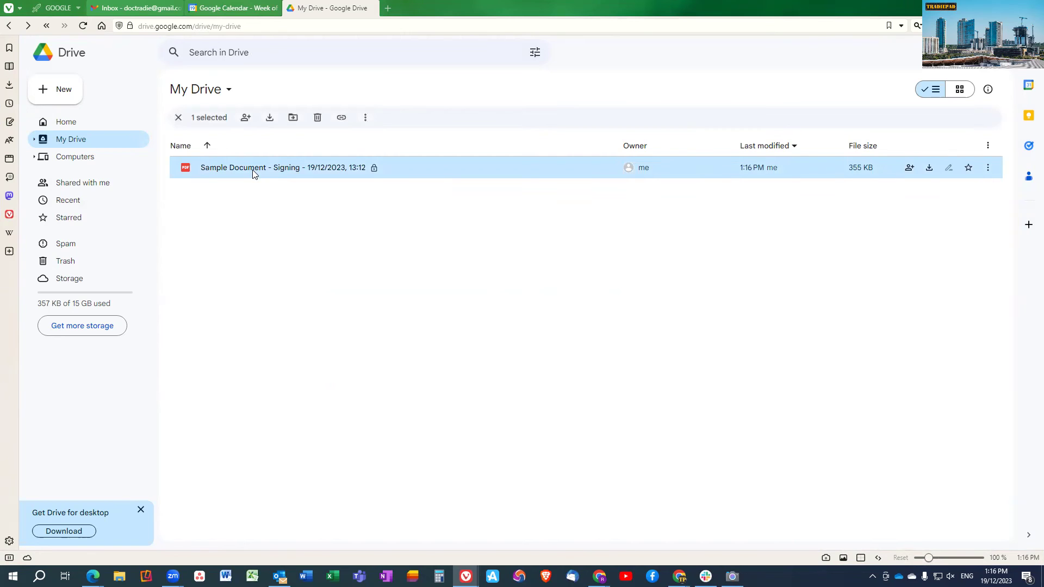
key("super+Down")
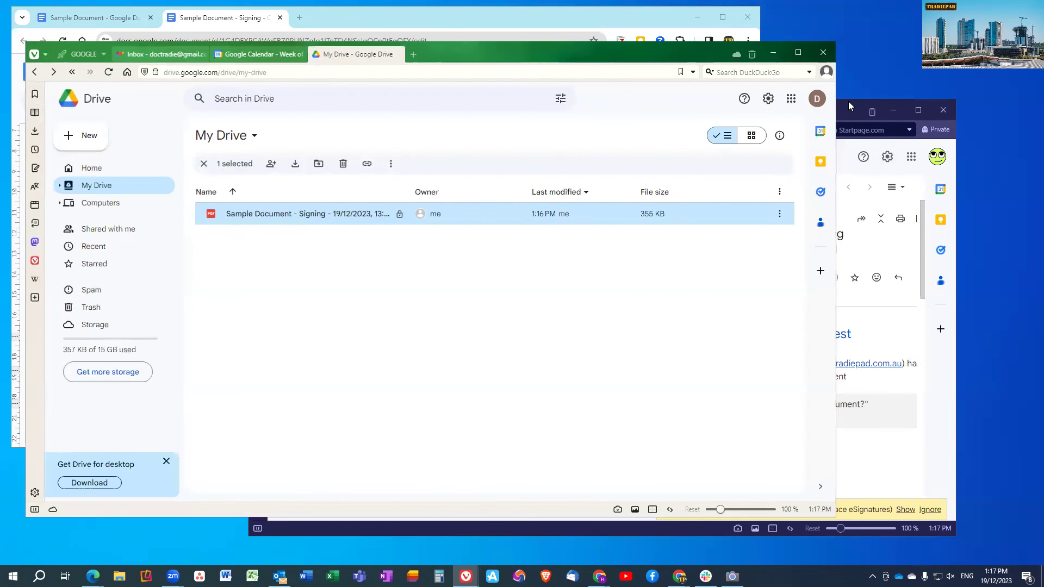
Step: In the contractor's inbox, open the 'eSigned document ready' email and preview the signed PDF
left_click(848, 103)
left_click(495, 228)
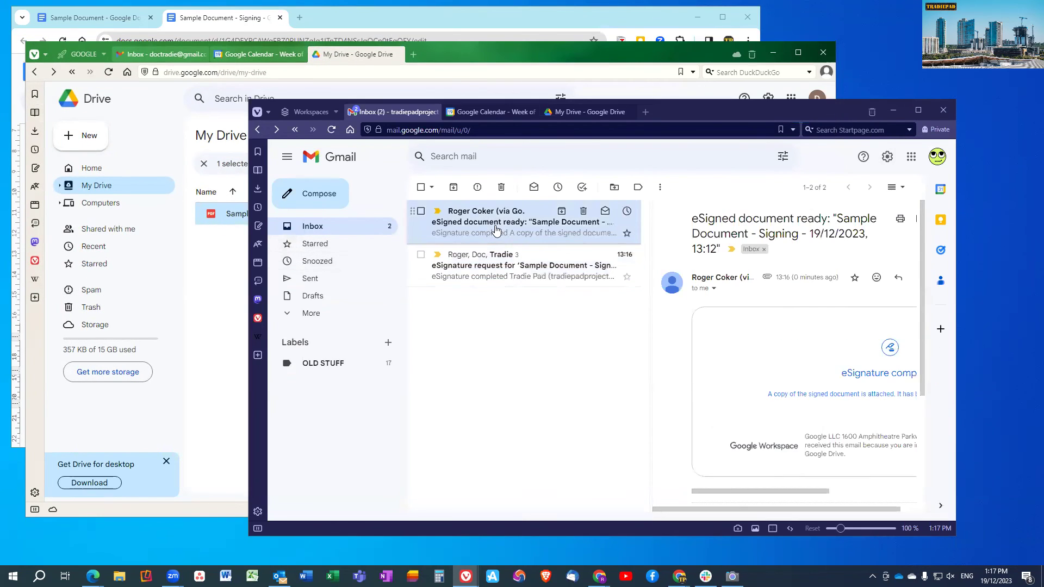
scroll(800, 421, "down", 3)
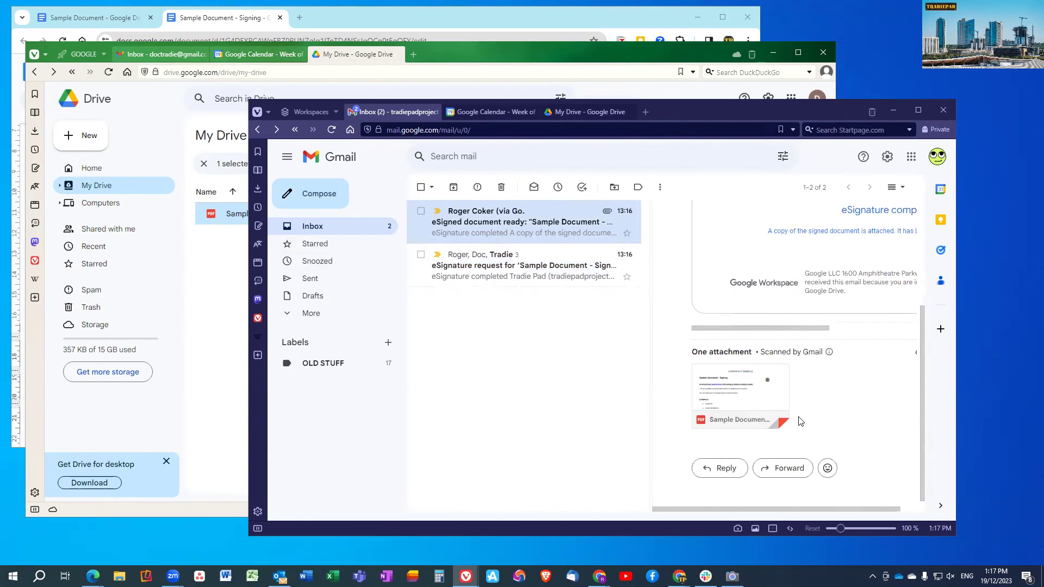
mouse_move(714, 401)
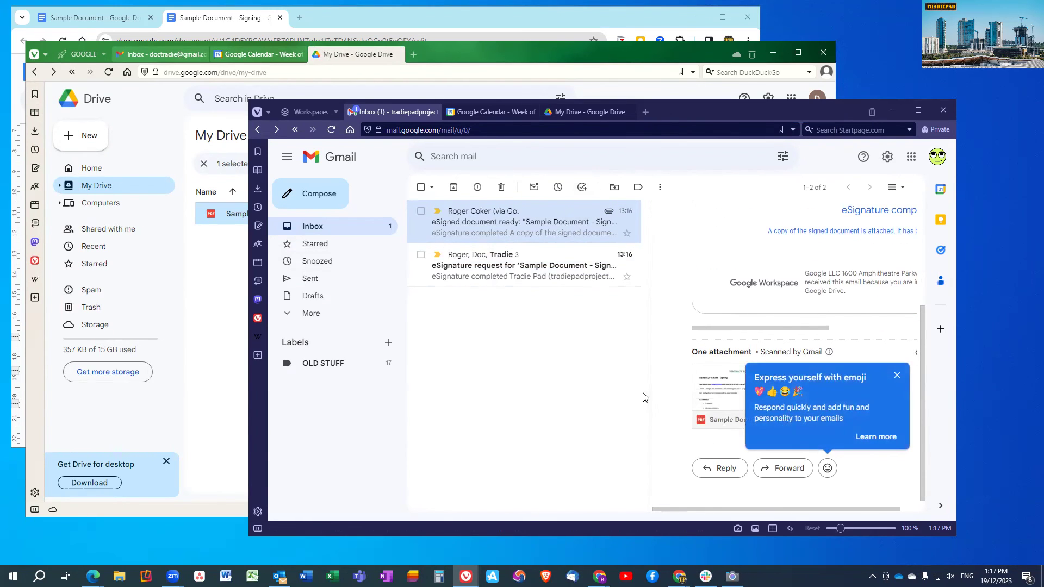
left_click(720, 394)
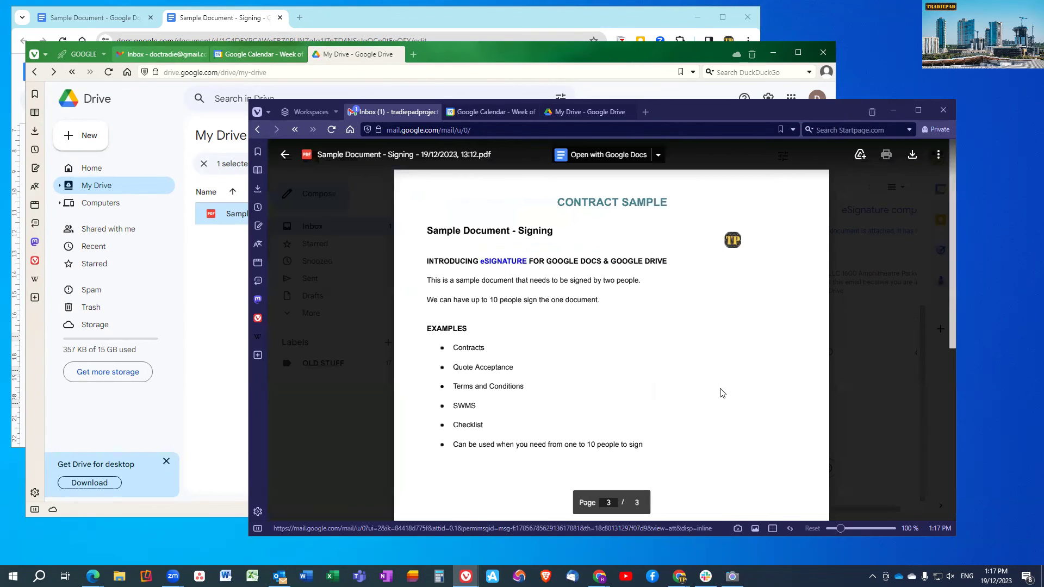
Step: Scroll through the PDF's audit trail and check the contractor's My Drive for the signed copy
scroll(648, 322, "down", 10)
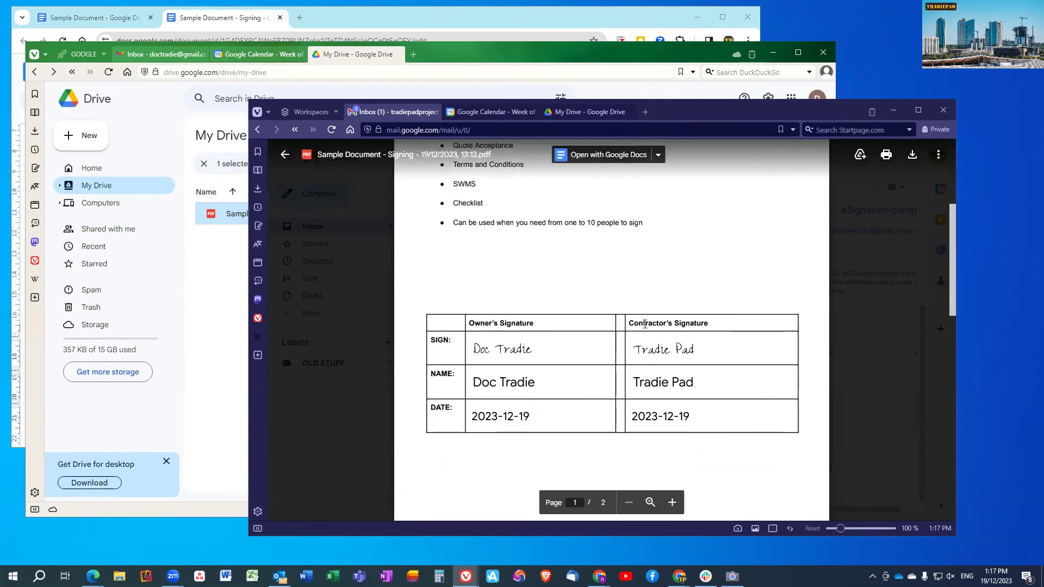
scroll(644, 324, "down", 10)
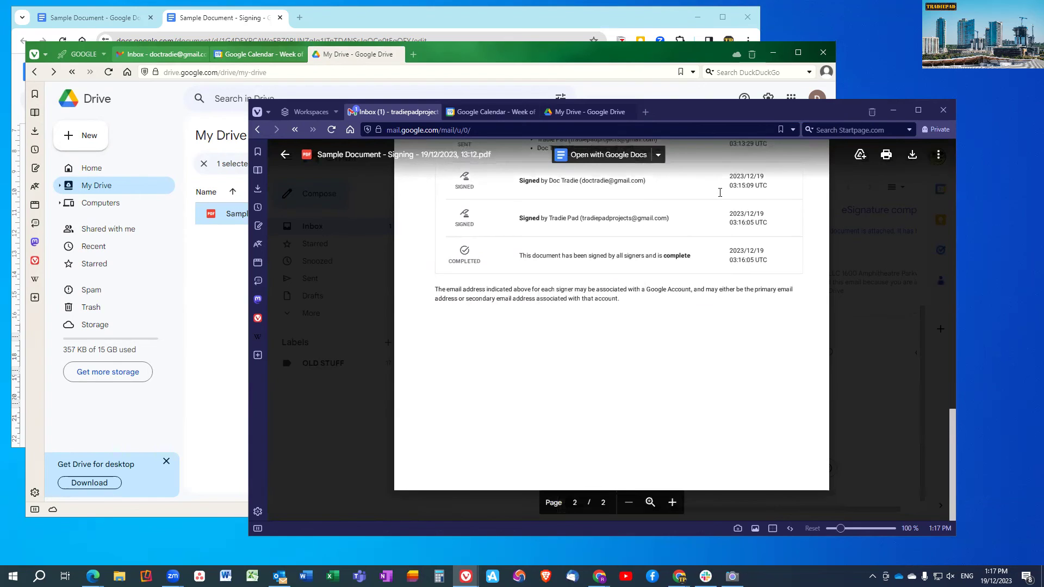
left_click(576, 112)
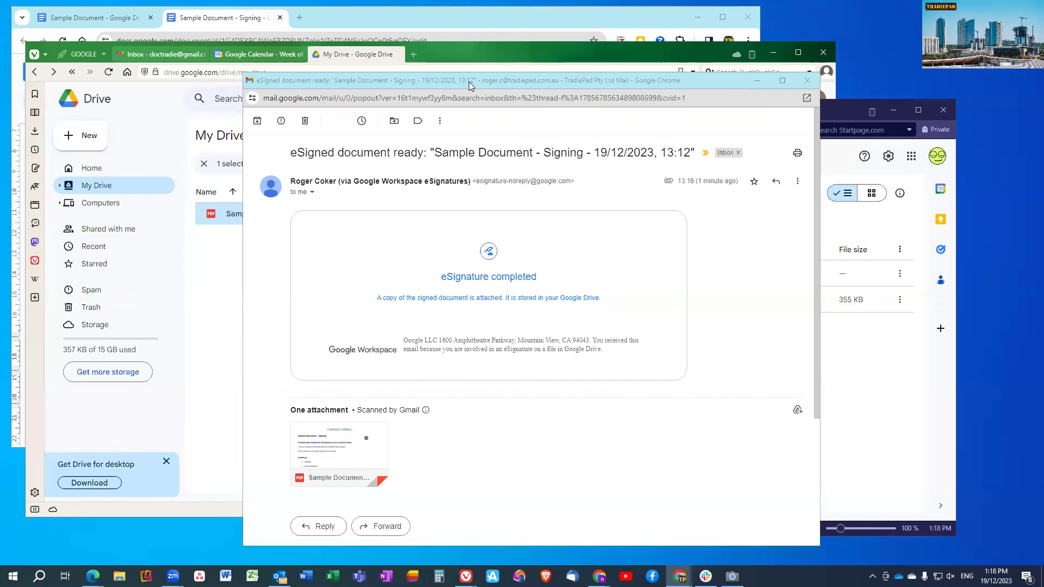
Step: Reposition the pop-out email window and briefly view the sender's delivery details
left_click_drag(462, 81, 410, 71)
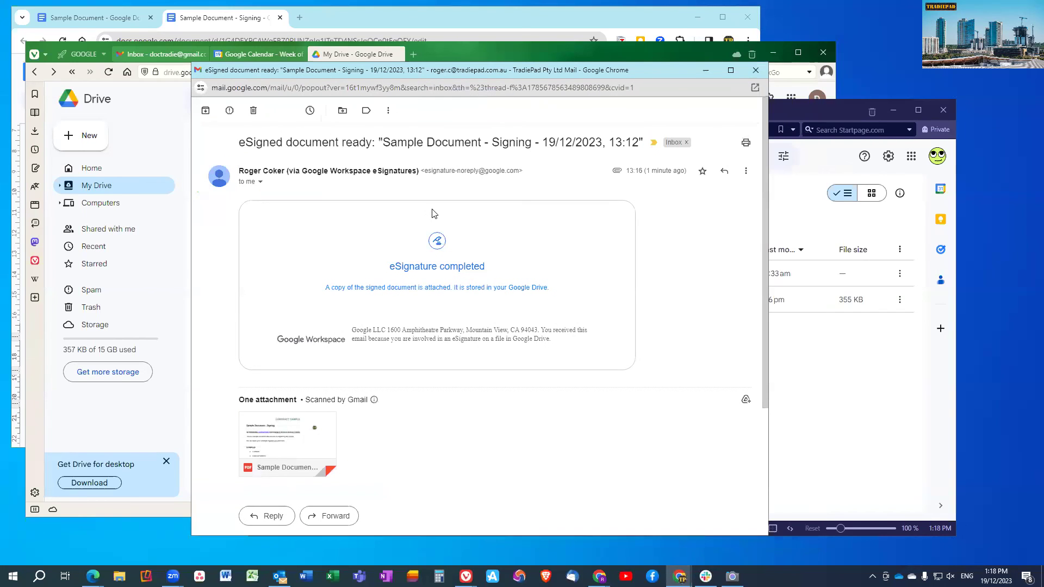
left_click(260, 184)
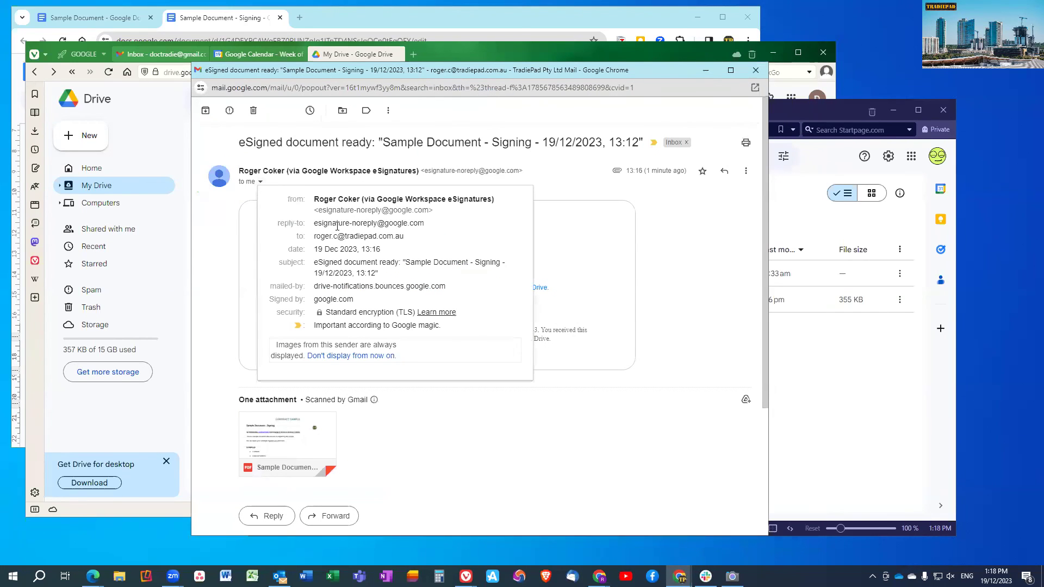
left_click(261, 181)
scroll(379, 379, "down", 2)
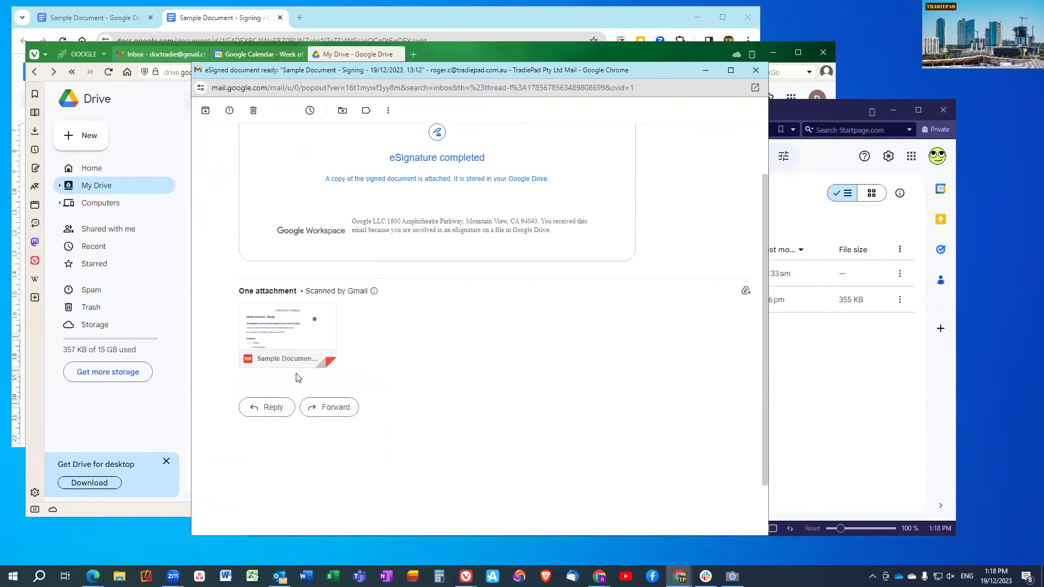
Step: Preview the signed PDF attachment and scroll through its signatures and audit trail
left_click(288, 326)
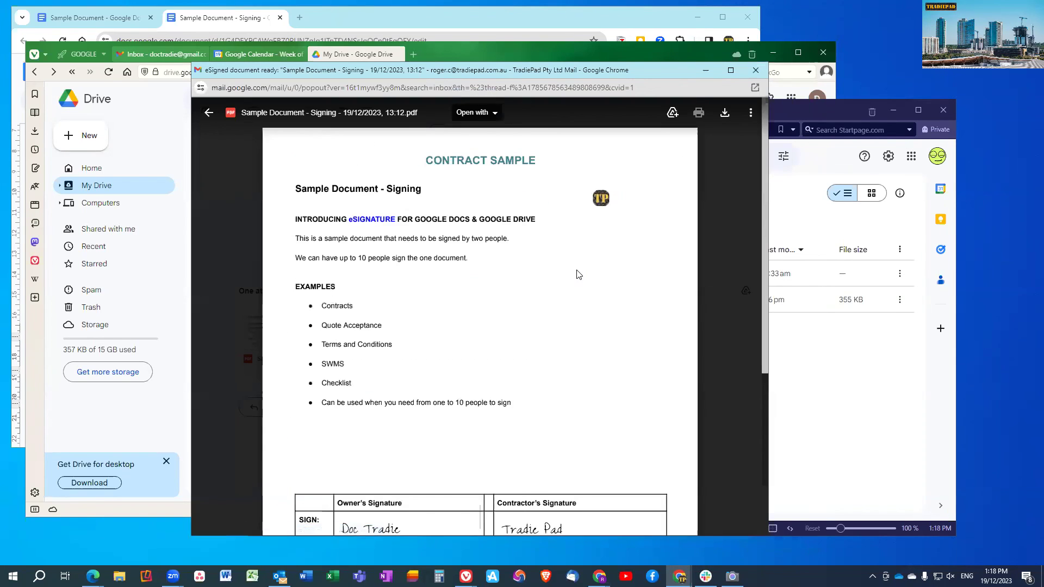
scroll(524, 303, "down", 8)
scroll(524, 303, "down", 8)
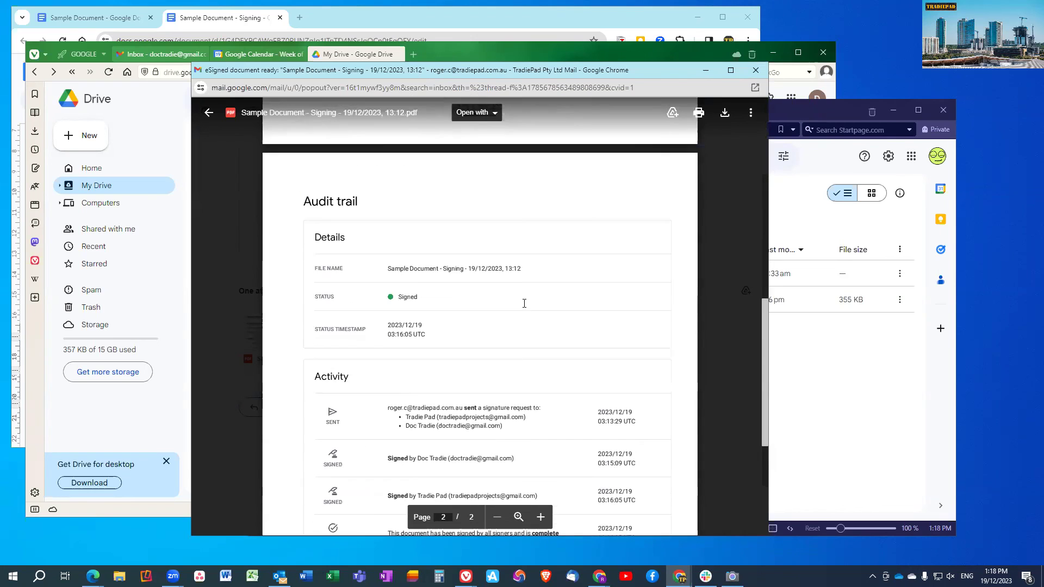
scroll(524, 303, "up", 10)
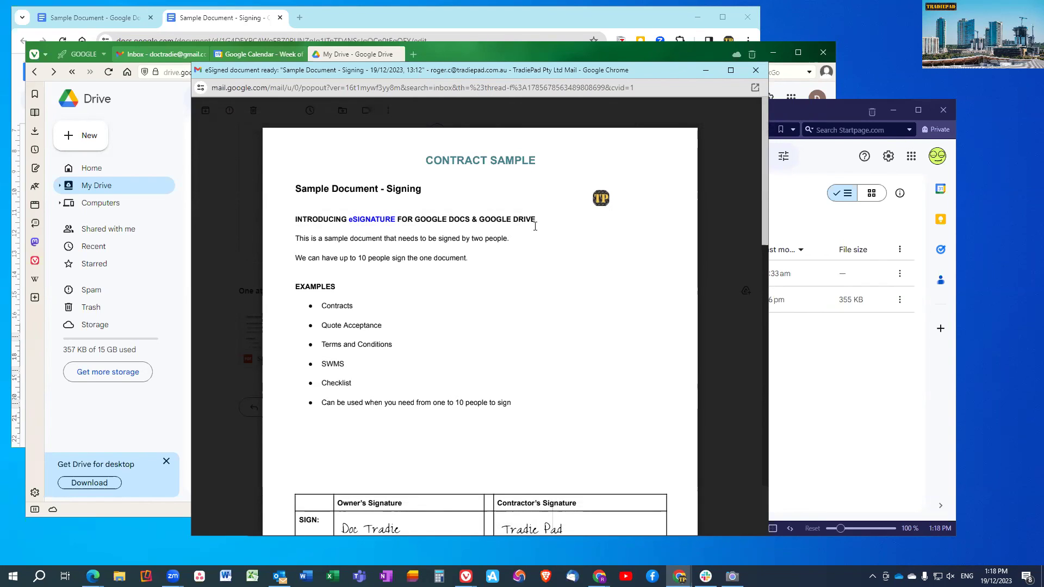
mouse_move(545, 524)
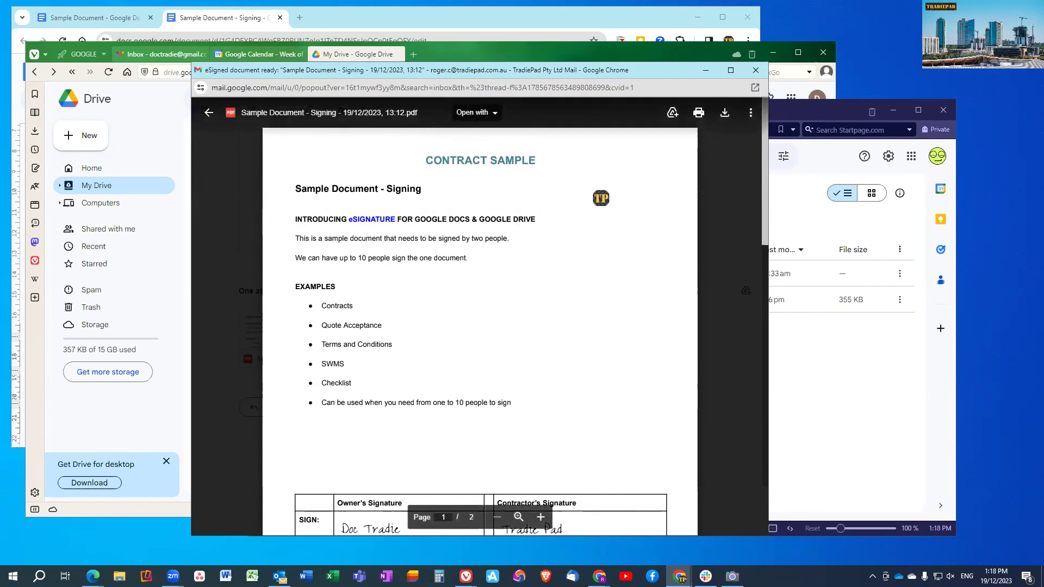